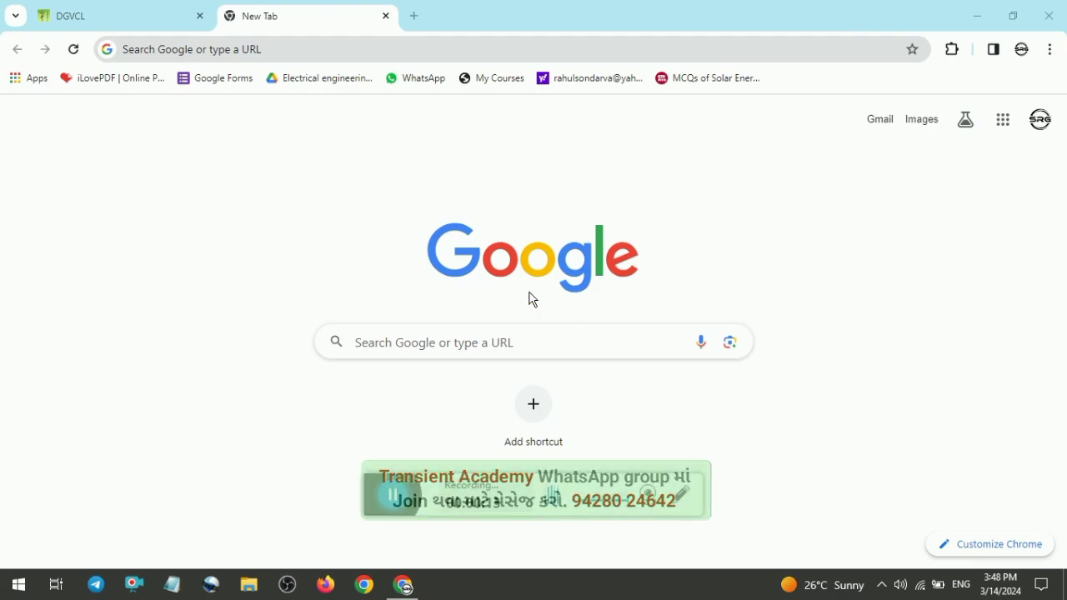
Step: Search Google for dgvcl recruitment 2024 and open the DGVCL Jobs result
click(461, 342)
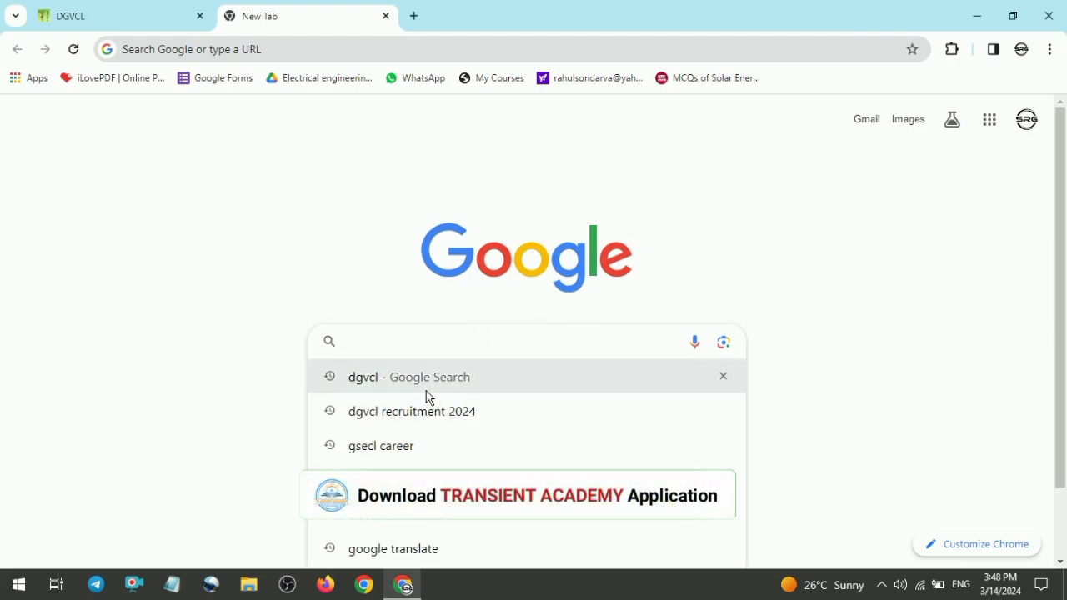
click(409, 410)
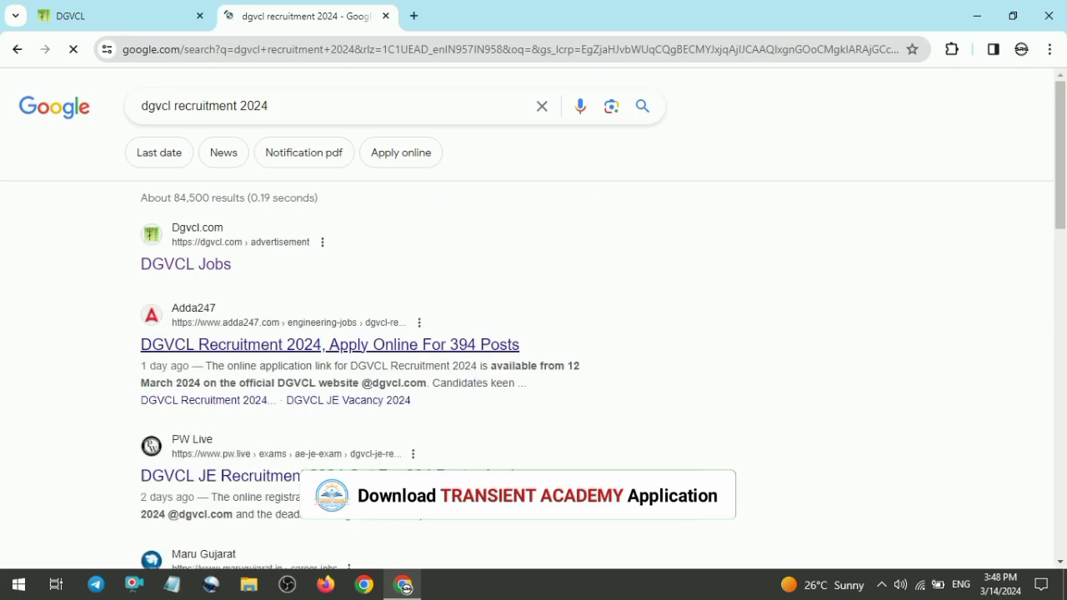
click(205, 269)
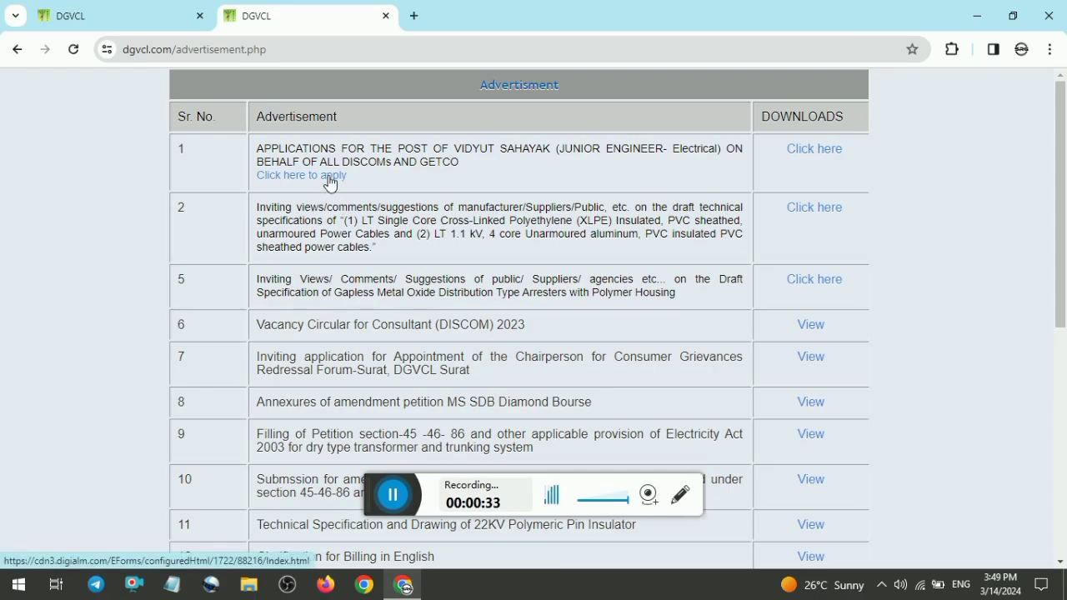
click(815, 158)
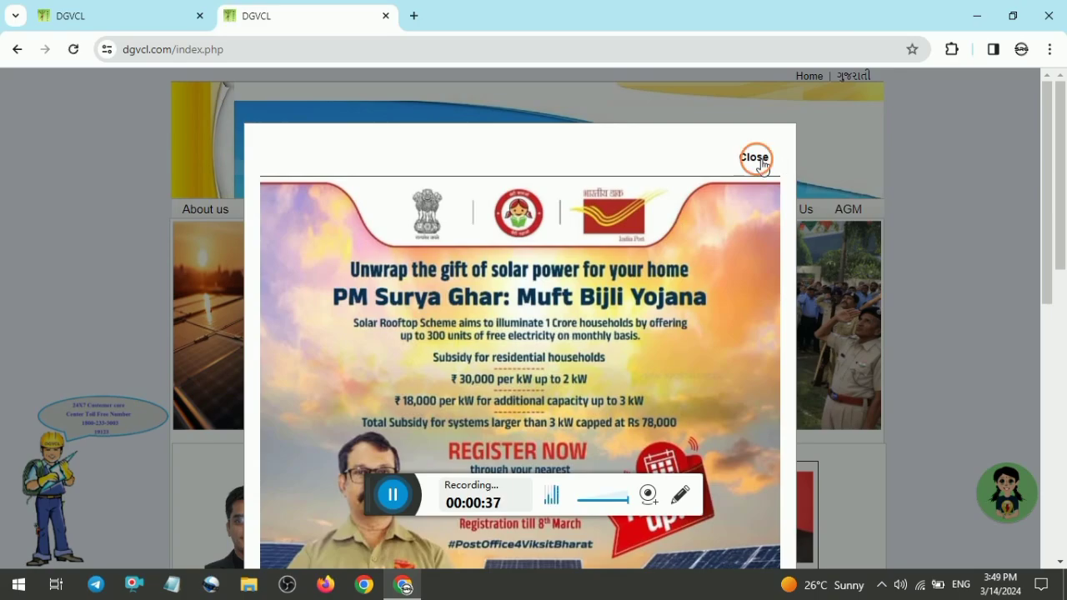
click(755, 159)
mouse_move(1059, 217)
mouse_down()
mouse_move(1059, 502)
mouse_move(1058, 223)
mouse_up()
click(18, 52)
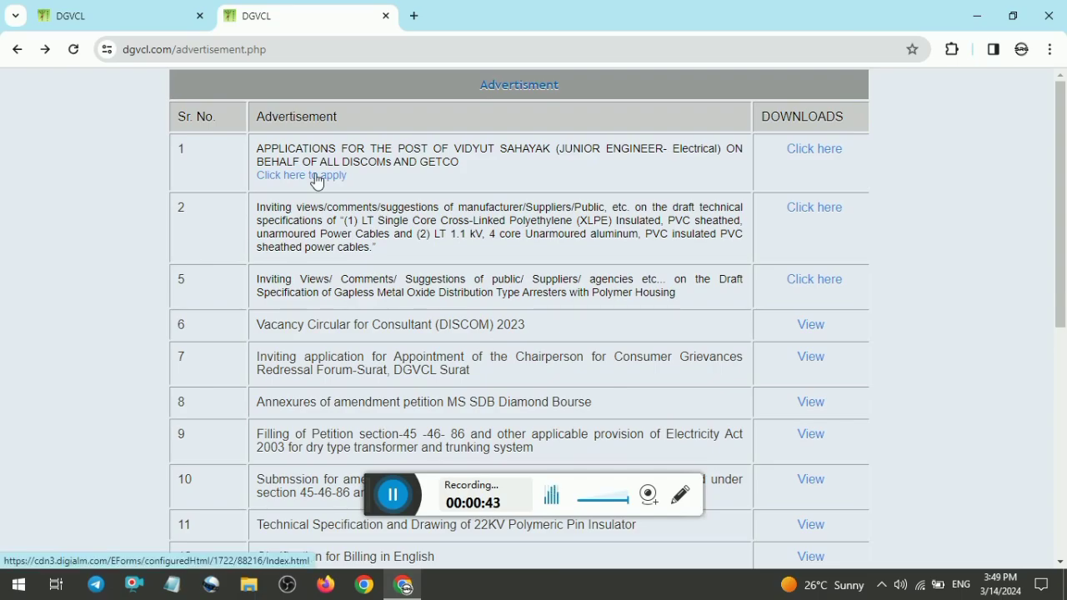
Step: Open the Vidyut Sahayak (Junior Engineer) application portal and go to its registration page
click(315, 177)
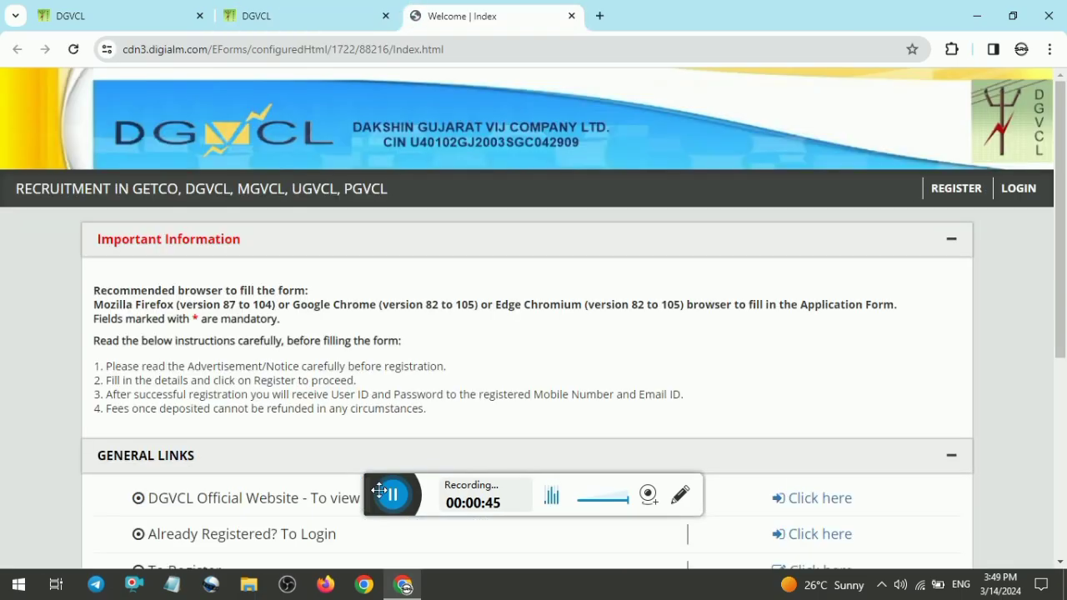
drag(566, 517, 751, 578)
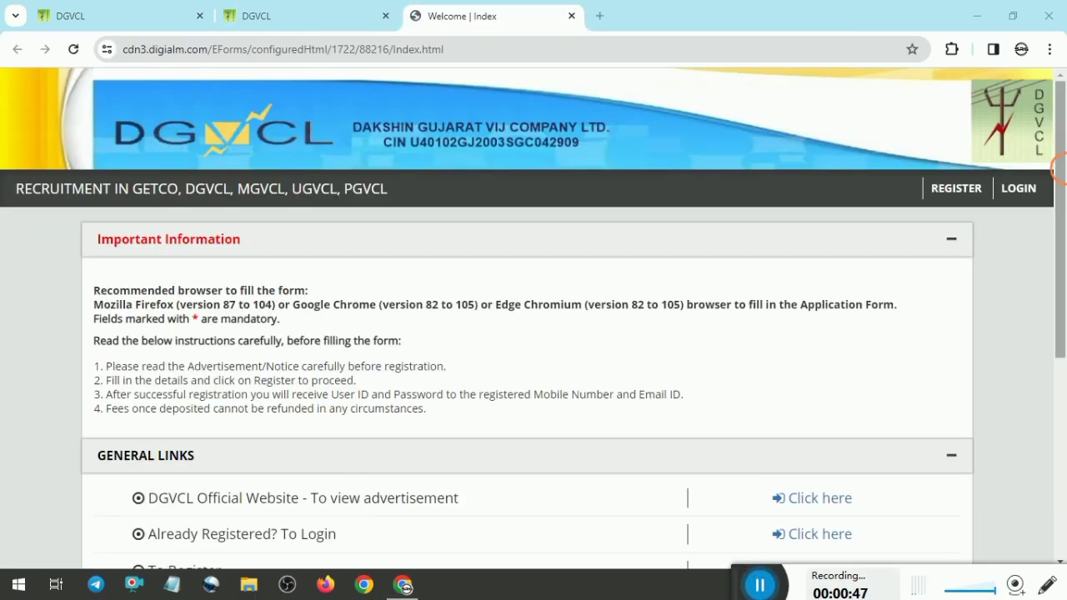
scroll(957, 305, down, 5)
scroll(495, 241, up, 2)
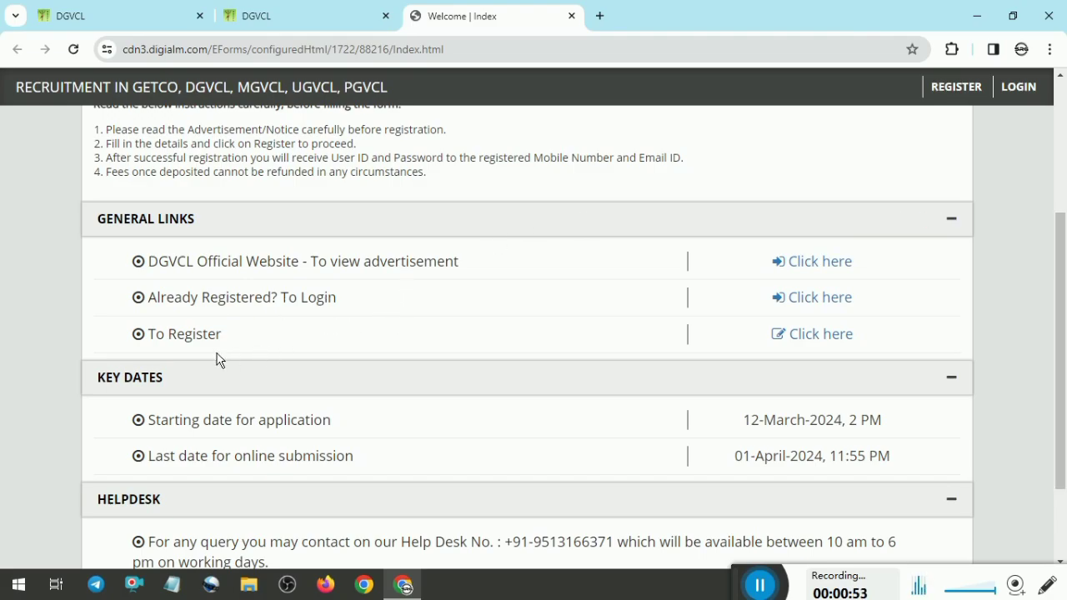
click(819, 341)
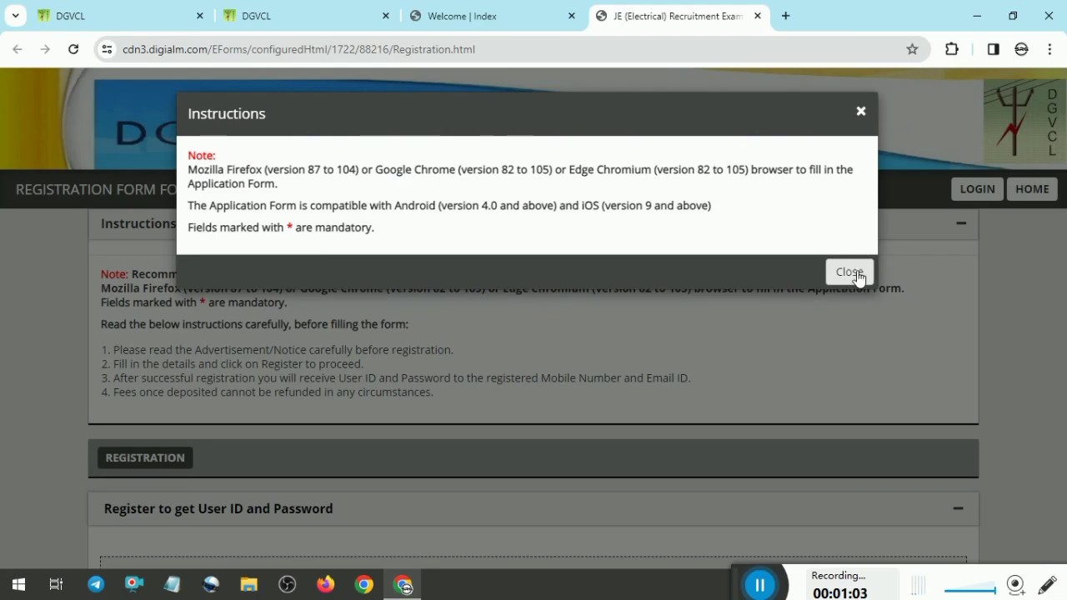
Step: Close the instructions notice and accept the privacy notice on the registration page
click(856, 274)
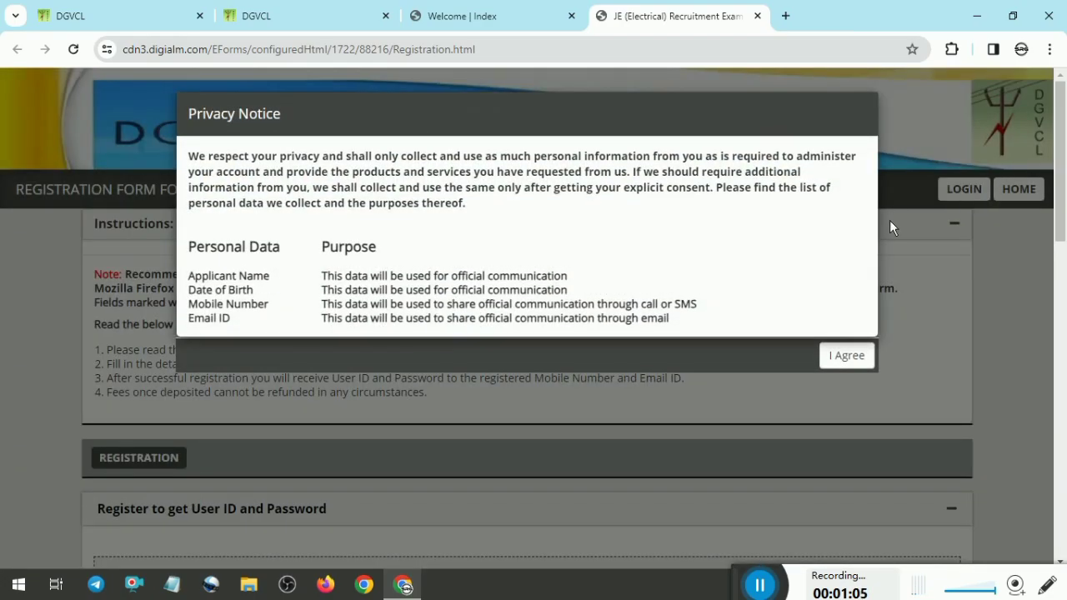
click(856, 357)
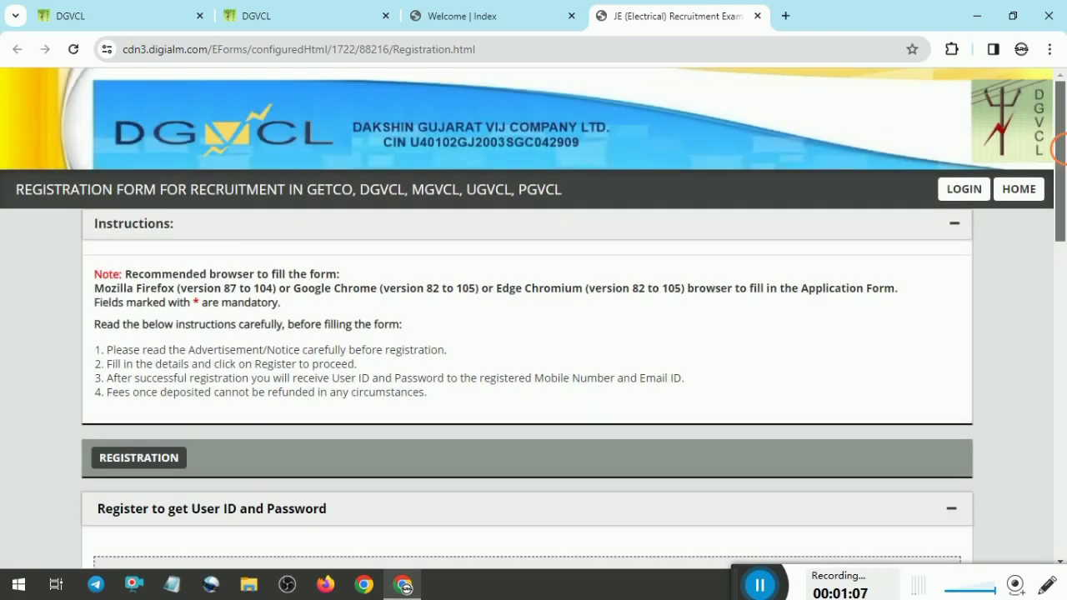
Step: Review the registration form fields, the declaration and the captcha section
scroll(1005, 256, down, 4)
scroll(590, 219, down, 2)
scroll(590, 219, up, 1)
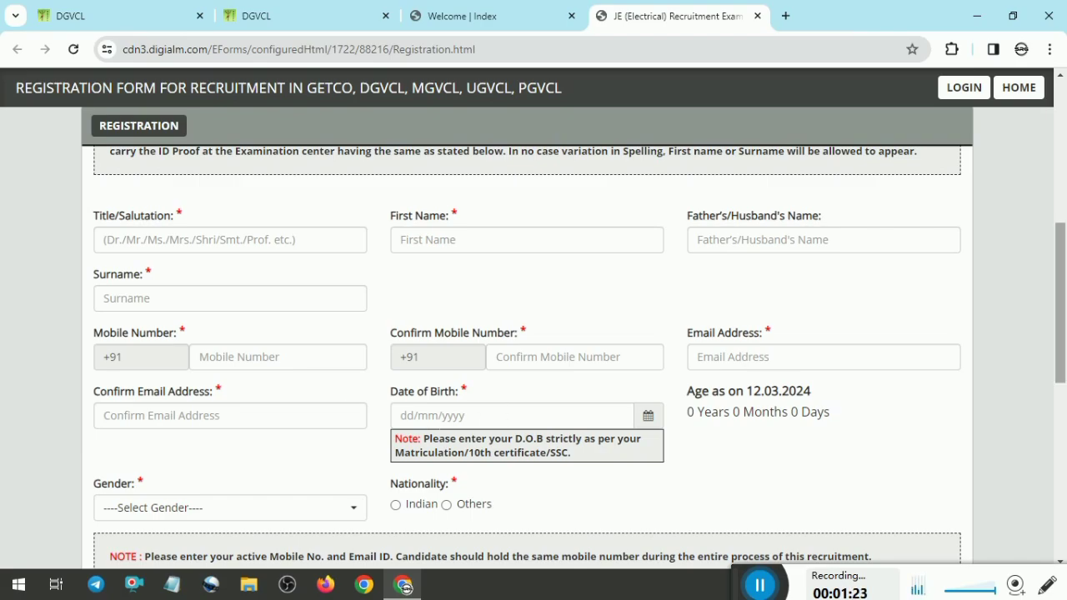
scroll(534, 375, down, 2)
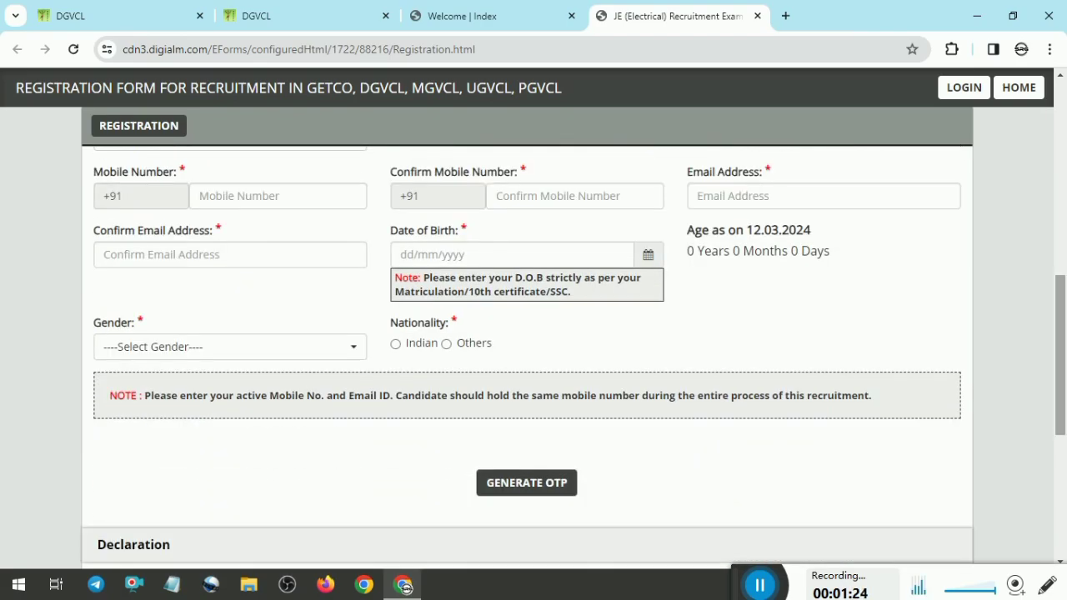
click(181, 350)
click(181, 350)
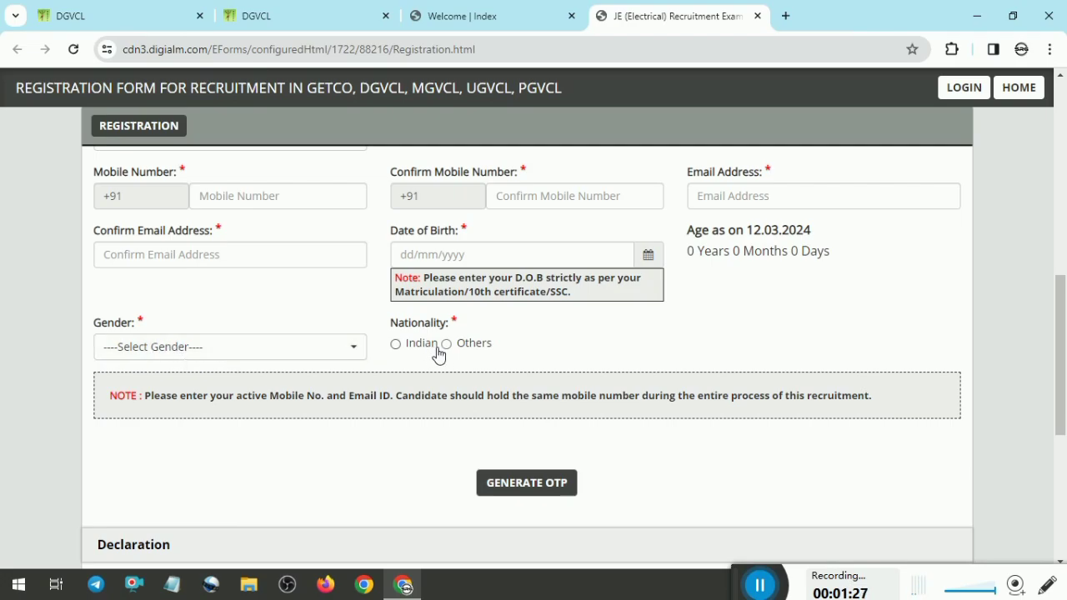
scroll(547, 461, down, 5)
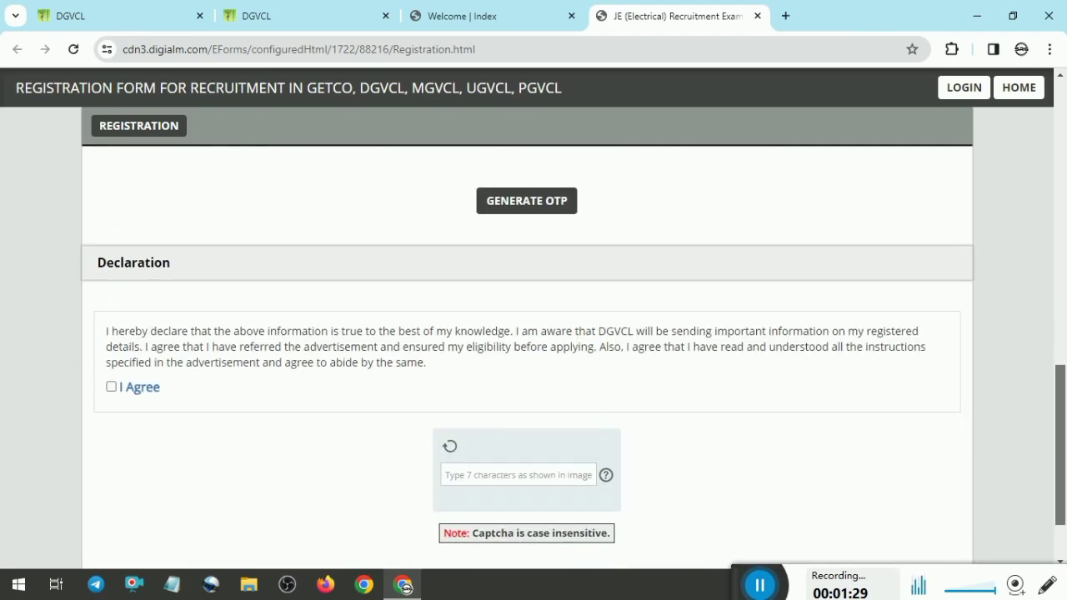
scroll(546, 461, up, 5)
scroll(534, 350, up, 5)
scroll(534, 350, down, 10)
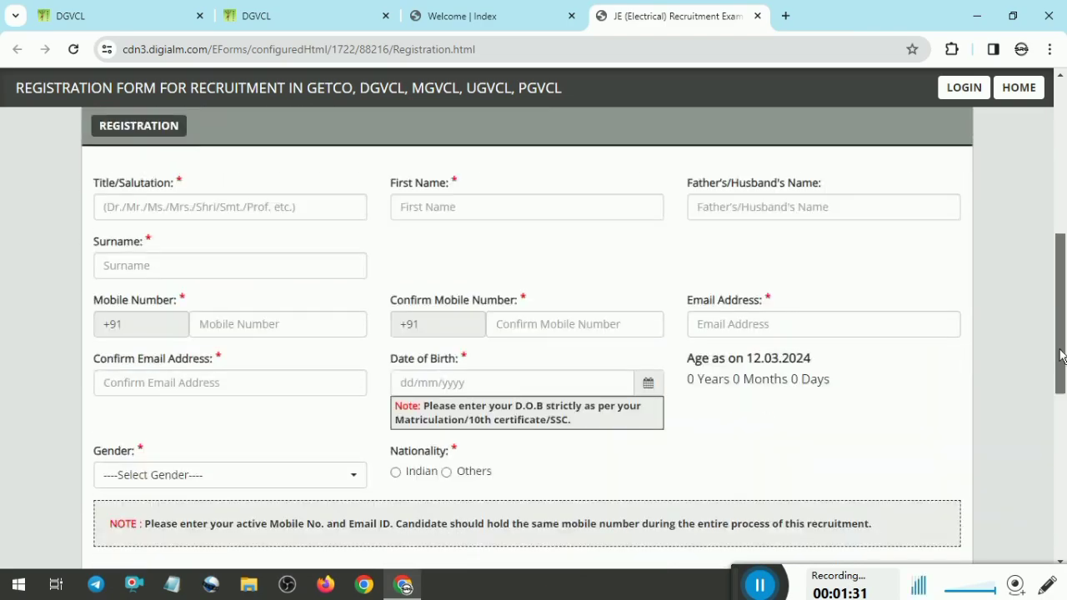
scroll(988, 448, up, 1)
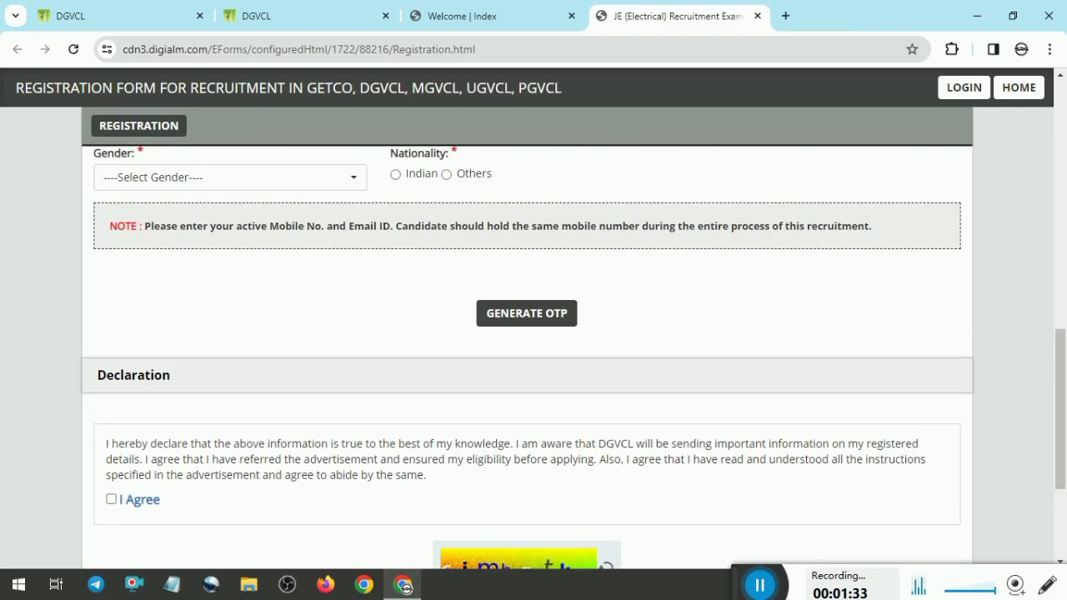
scroll(1052, 409, down, 1)
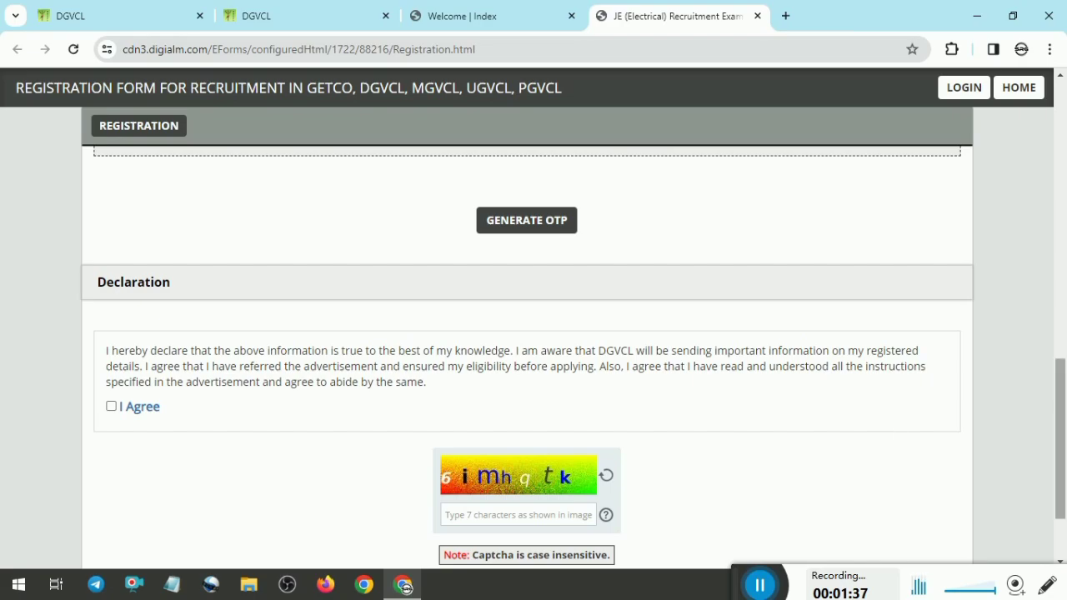
scroll(1059, 442, down, 1)
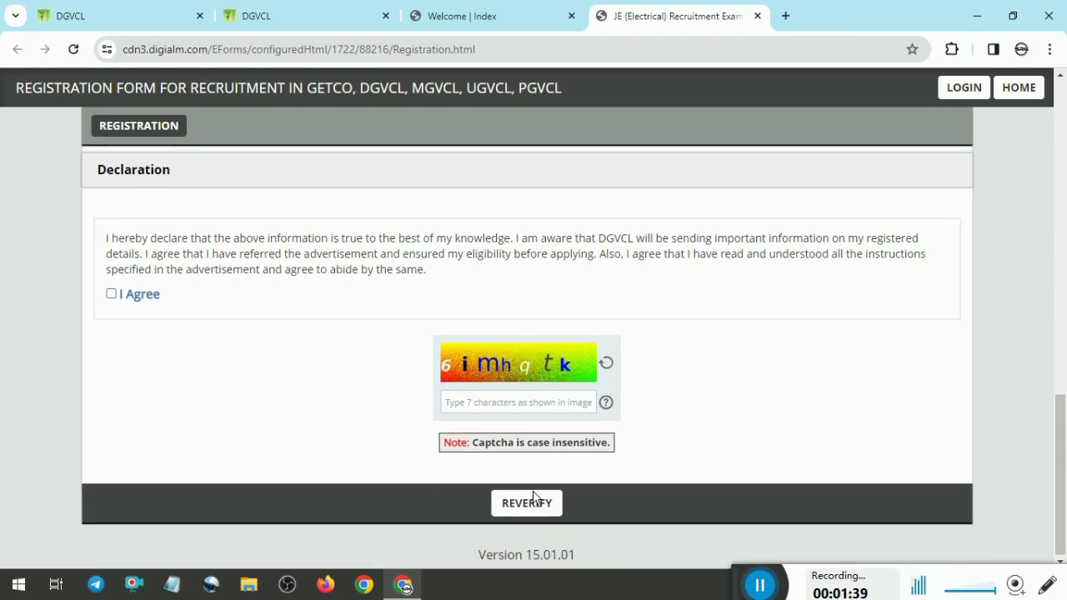
click(762, 587)
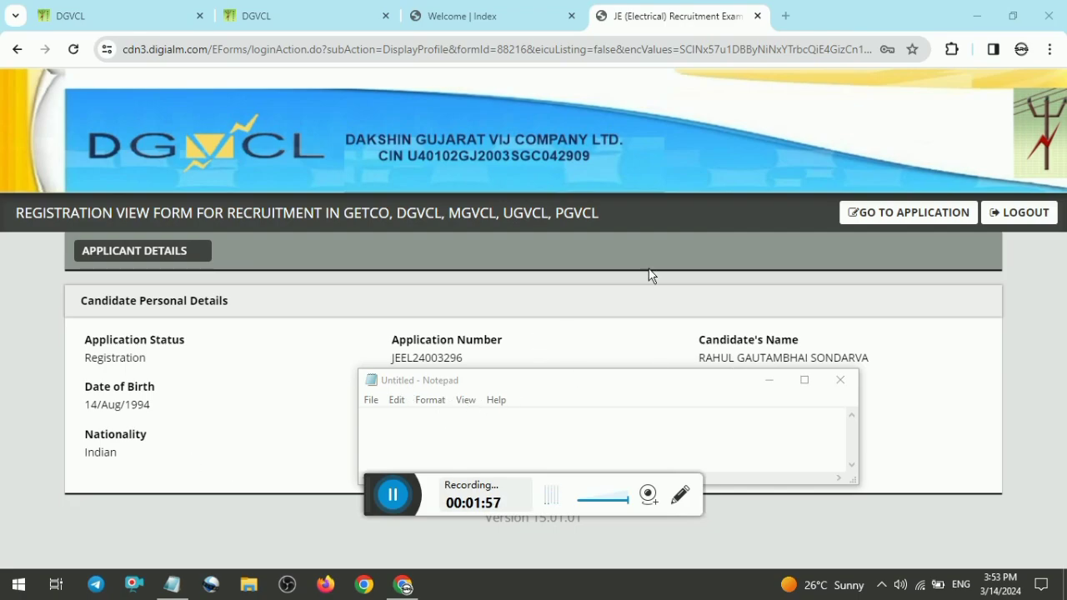
Step: Open the application form from the registered profile and close its instructions notice
click(959, 218)
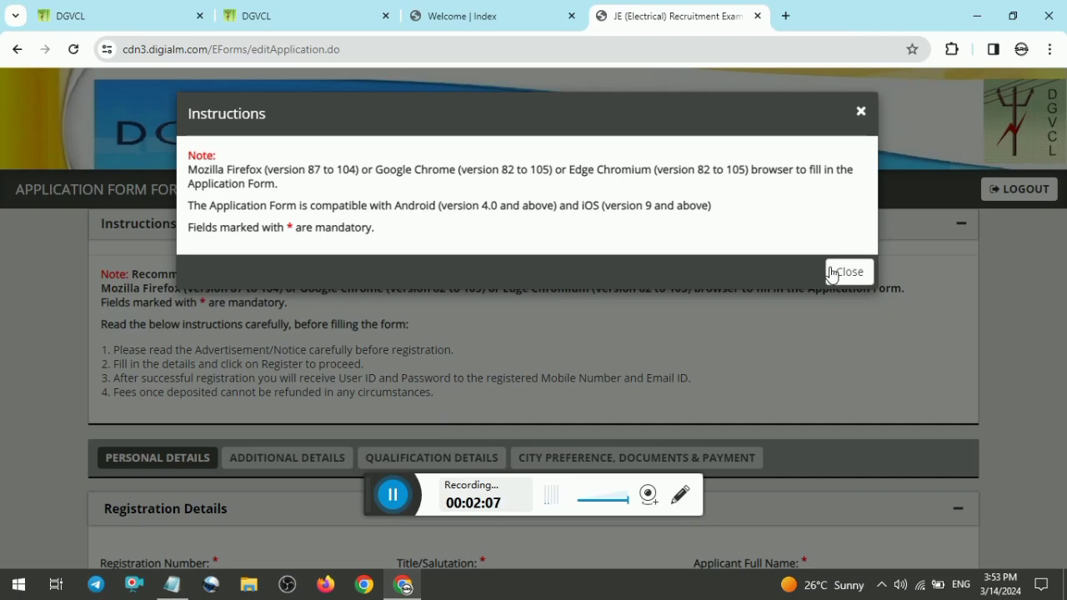
click(845, 278)
scroll(533, 333, down, 4)
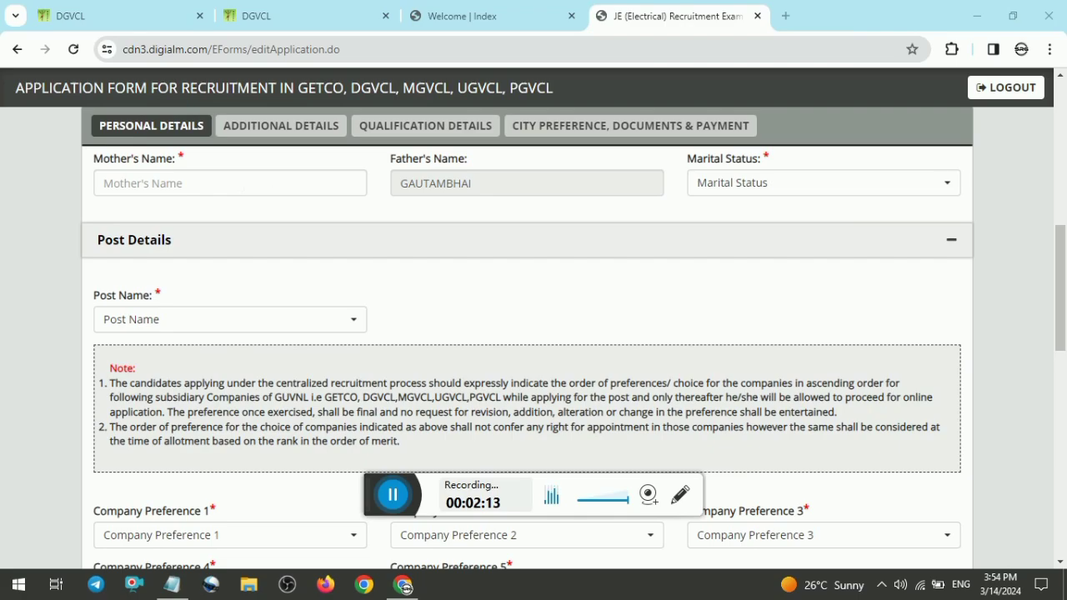
Step: Select Vidyut Sahayak Junior Engineer (Electrical) as the post name
click(740, 189)
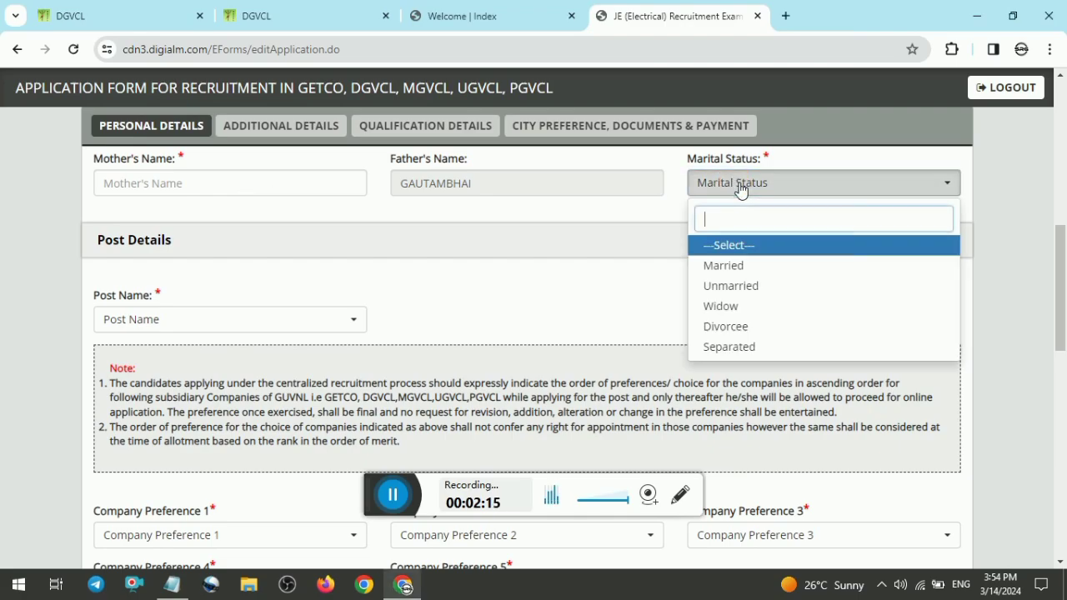
click(322, 322)
click(148, 400)
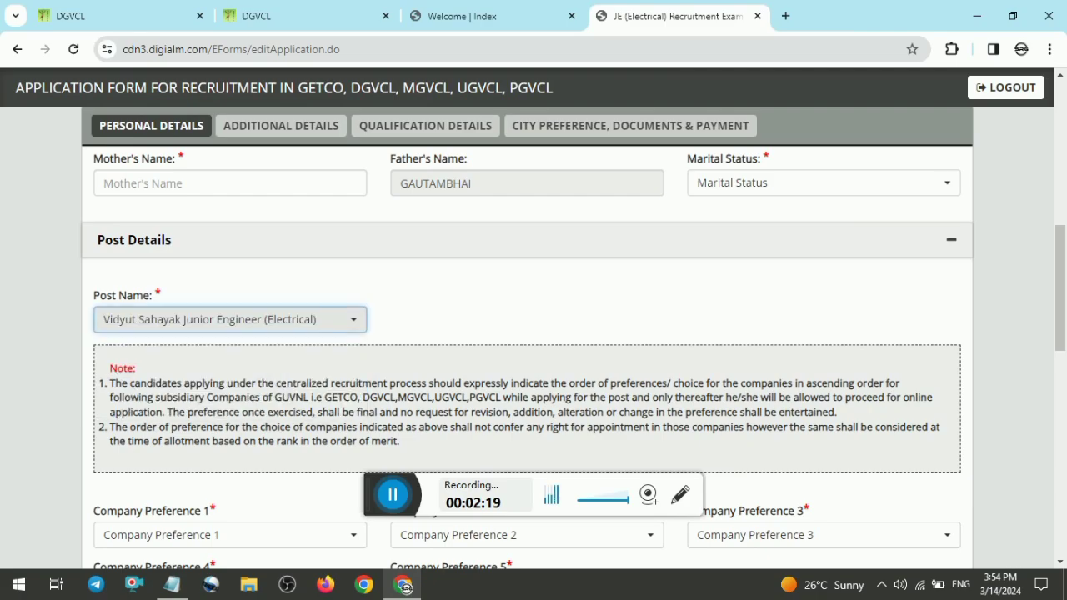
Step: Set company preference 1 to GETCO and company preference 2 to PGVCL
scroll(323, 276, down, 3)
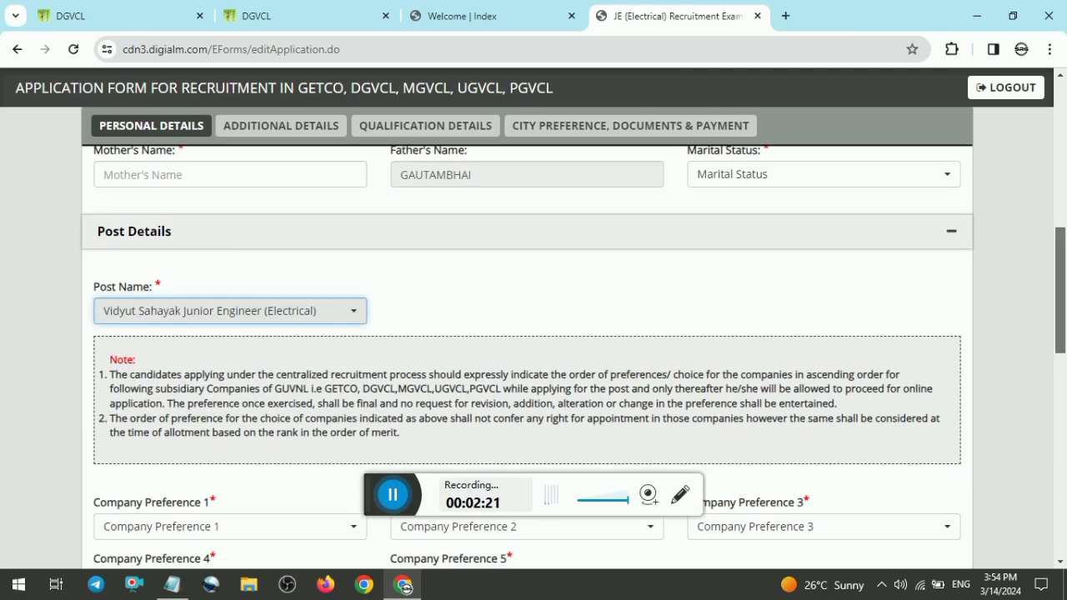
click(313, 271)
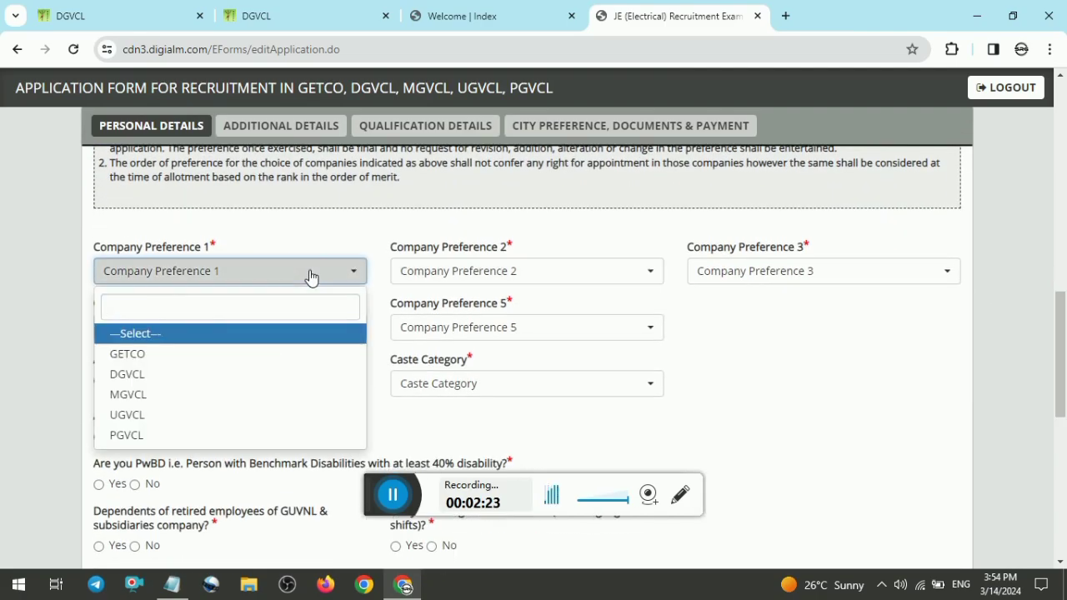
click(210, 357)
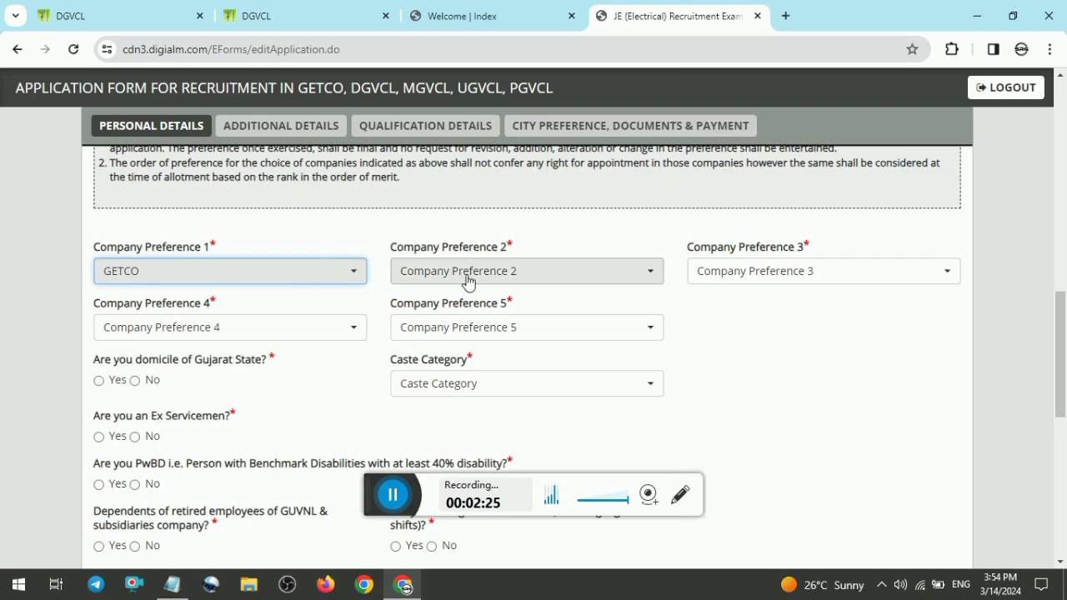
click(250, 279)
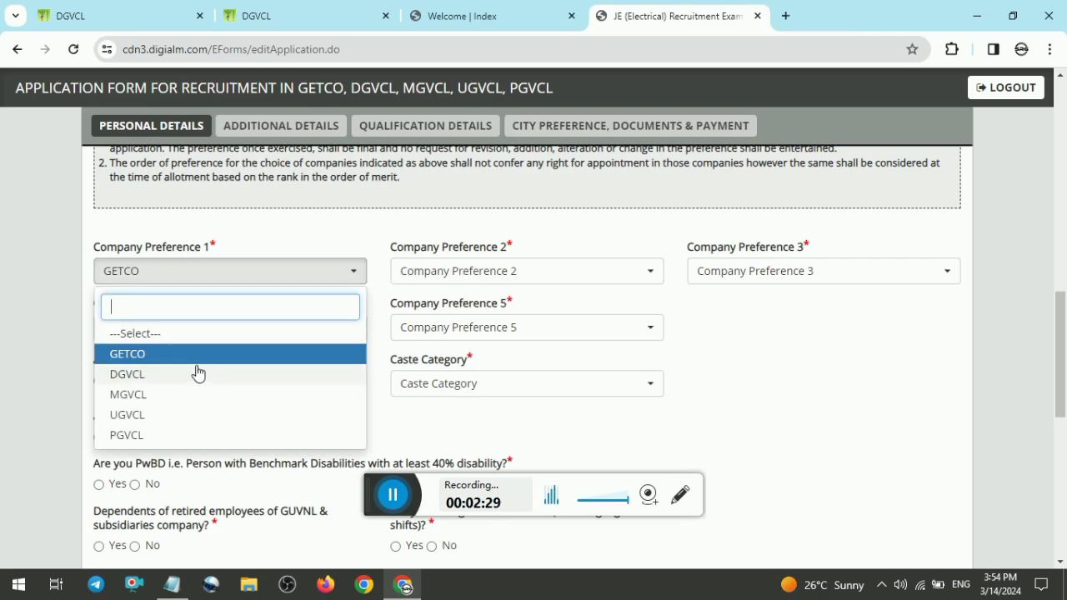
key(Escape)
click(440, 272)
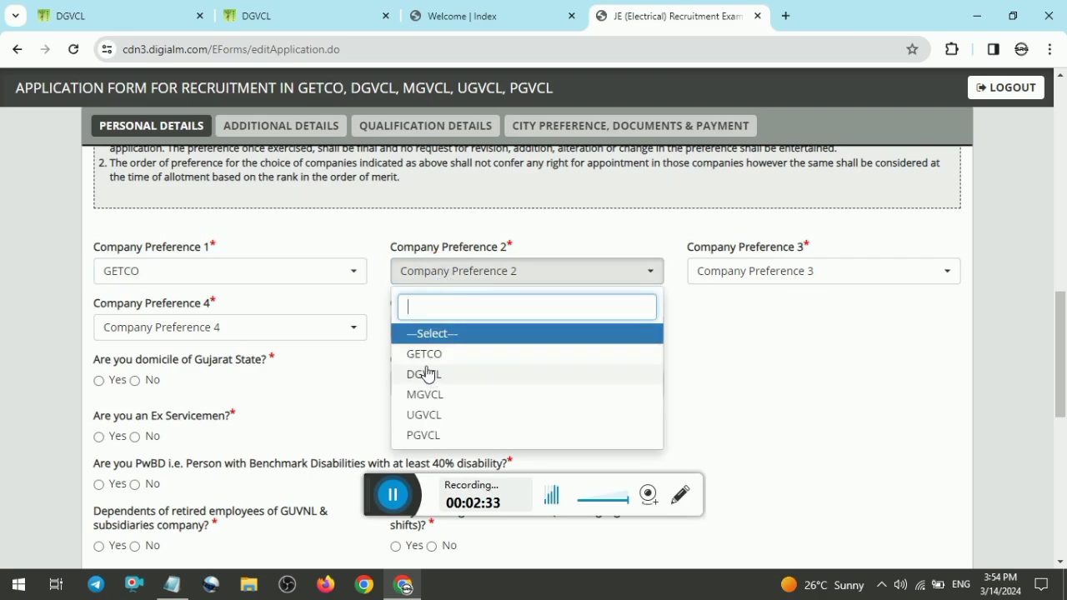
click(440, 435)
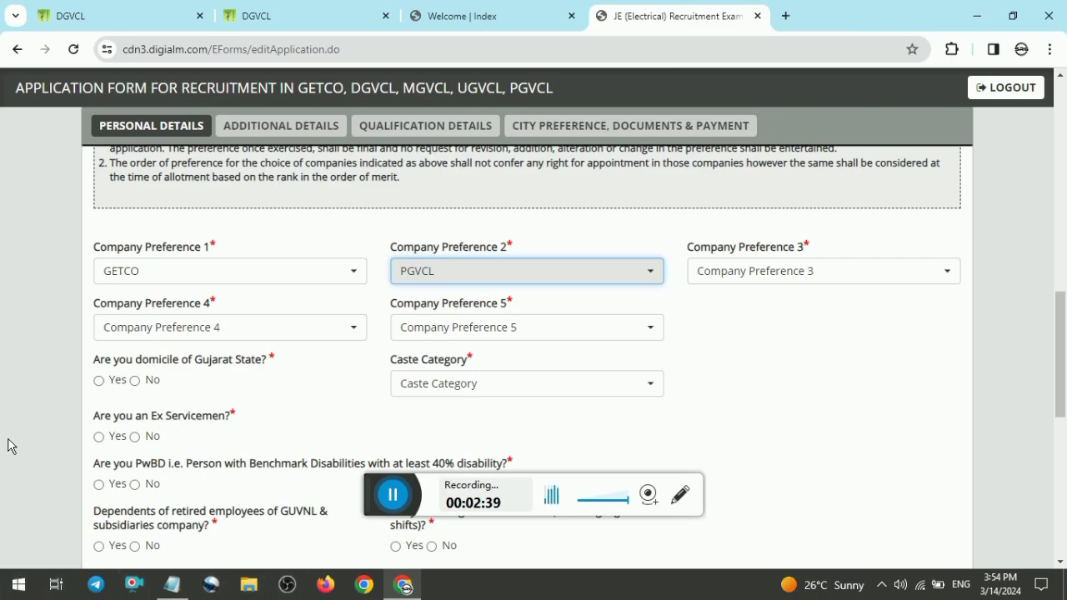
Step: Set company preferences 3, 4 and 5 to MGVCL, UGVCL and DGVCL
click(805, 271)
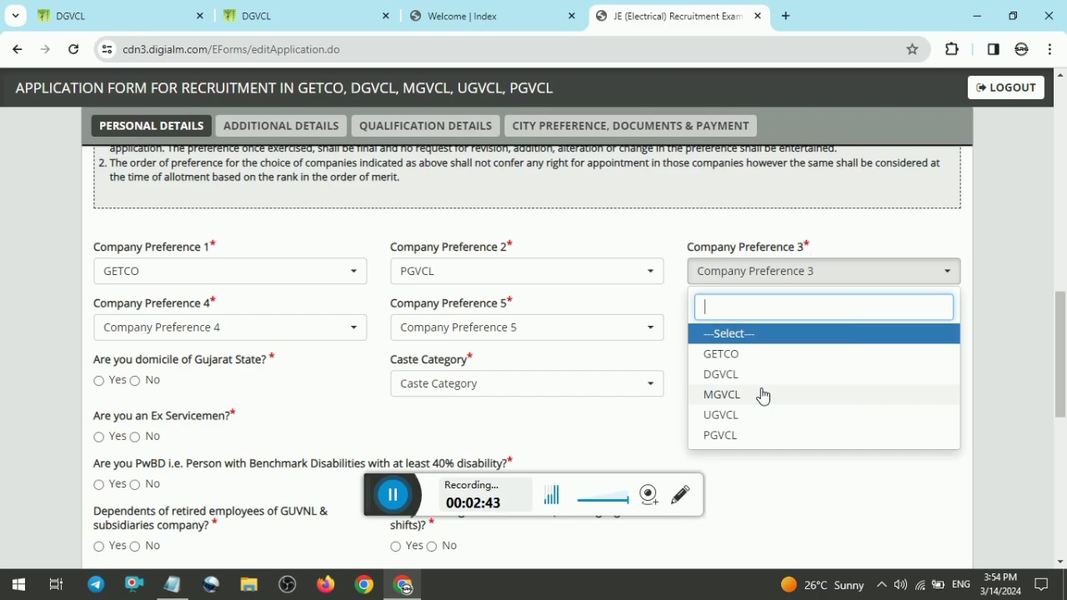
click(762, 394)
click(212, 326)
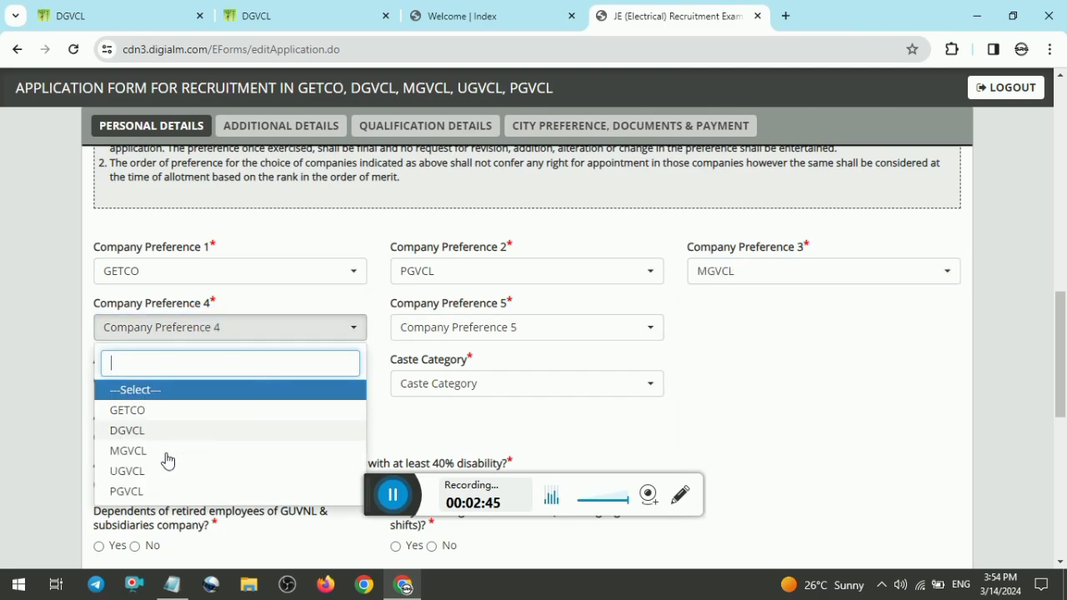
click(158, 469)
click(512, 327)
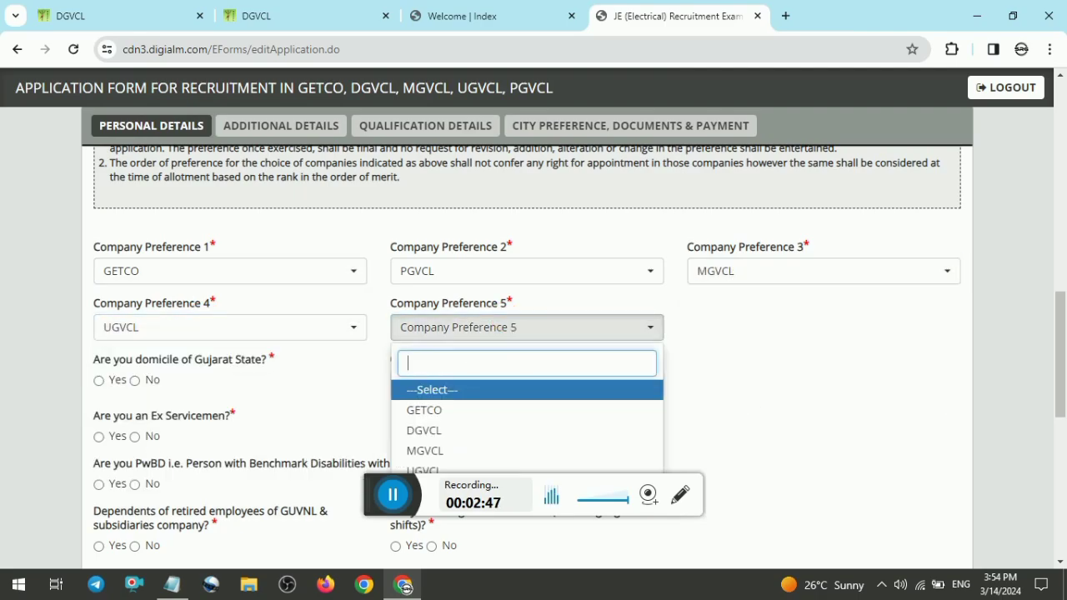
click(454, 429)
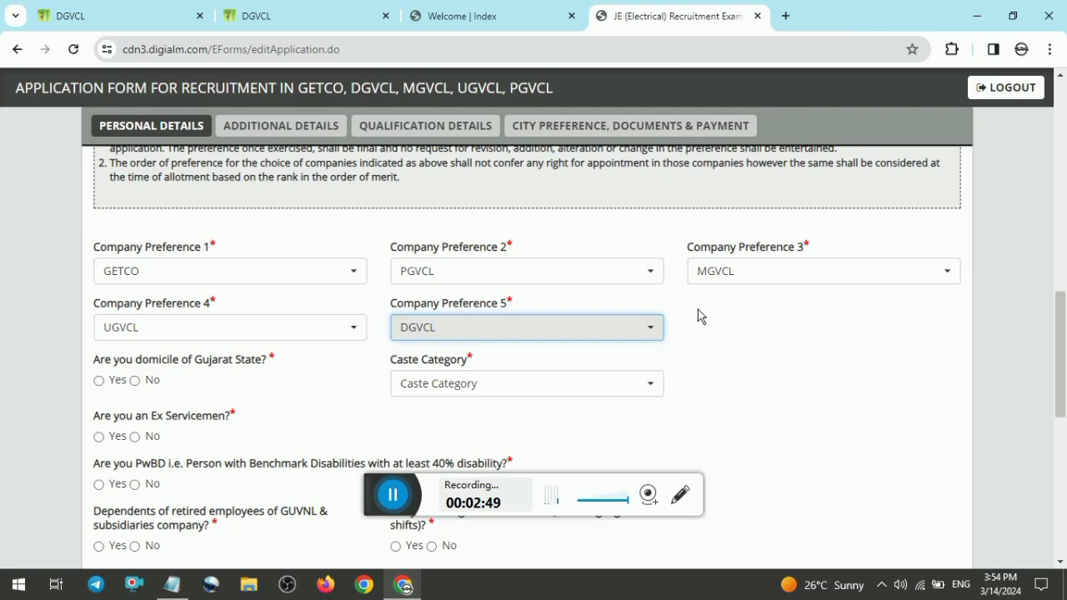
scroll(213, 208, down, 1)
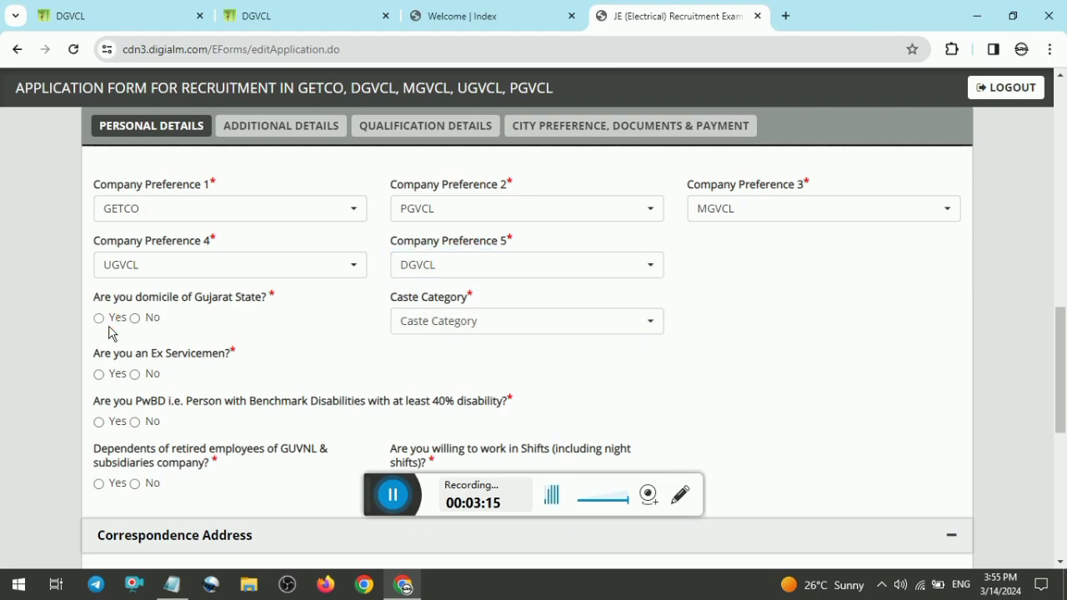
Step: Answer No to the Ex-Servicemen, PwBD and GUVNL retired employees' dependents questions, and Yes to working in shifts
click(157, 376)
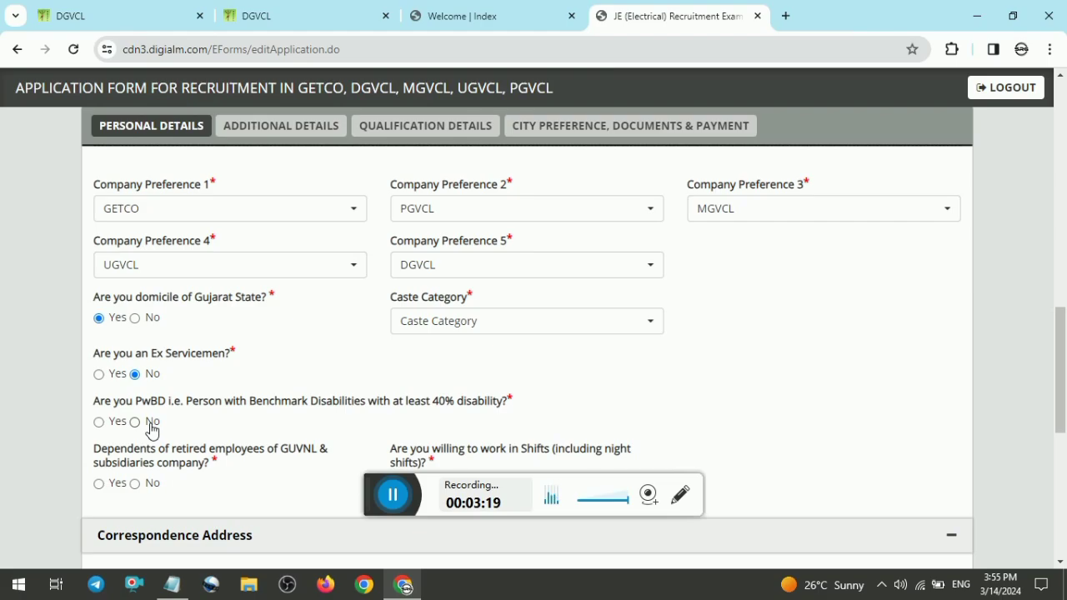
click(151, 426)
click(154, 485)
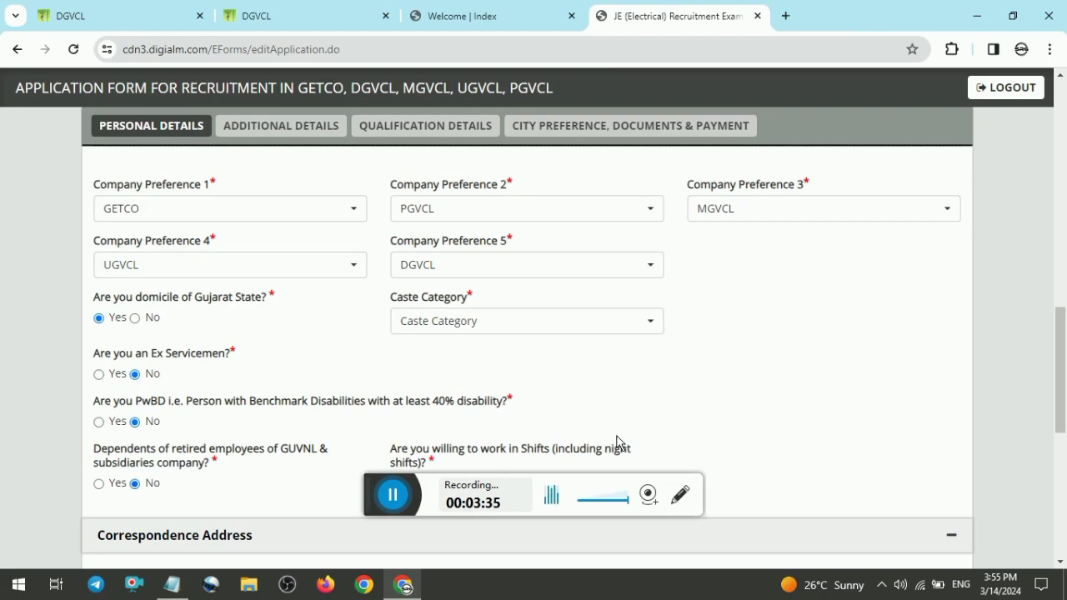
scroll(496, 375, down, 2)
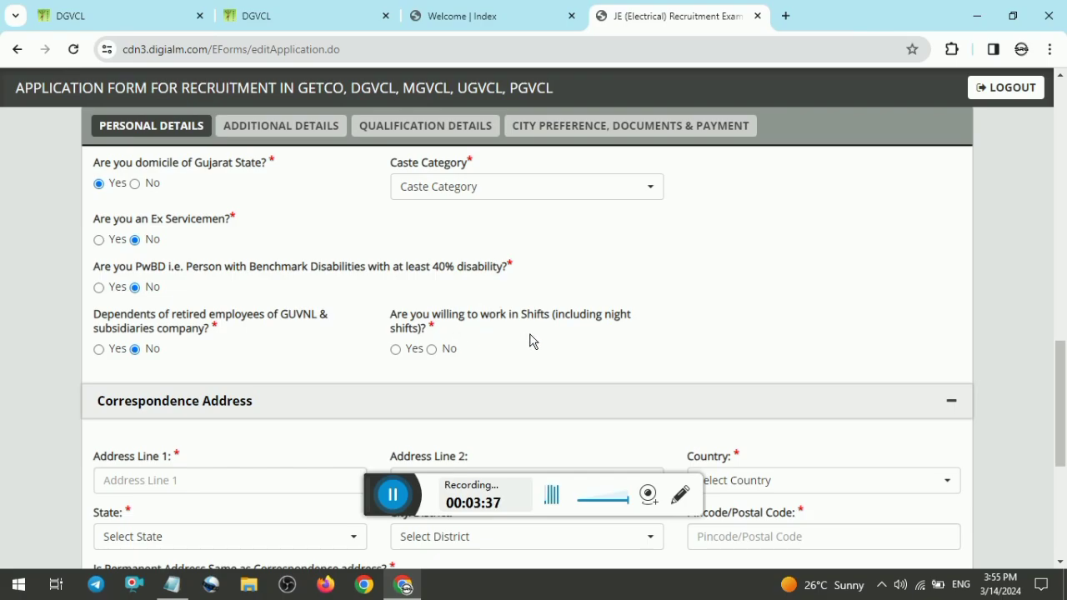
click(399, 357)
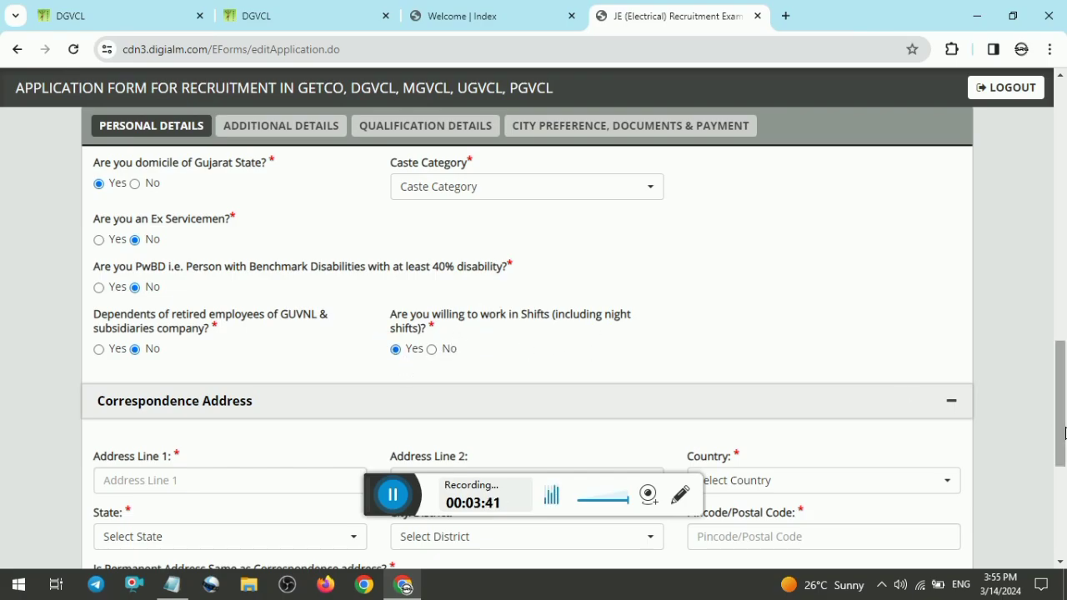
Step: Set the caste category to UR
scroll(1055, 392, up, 1)
click(563, 251)
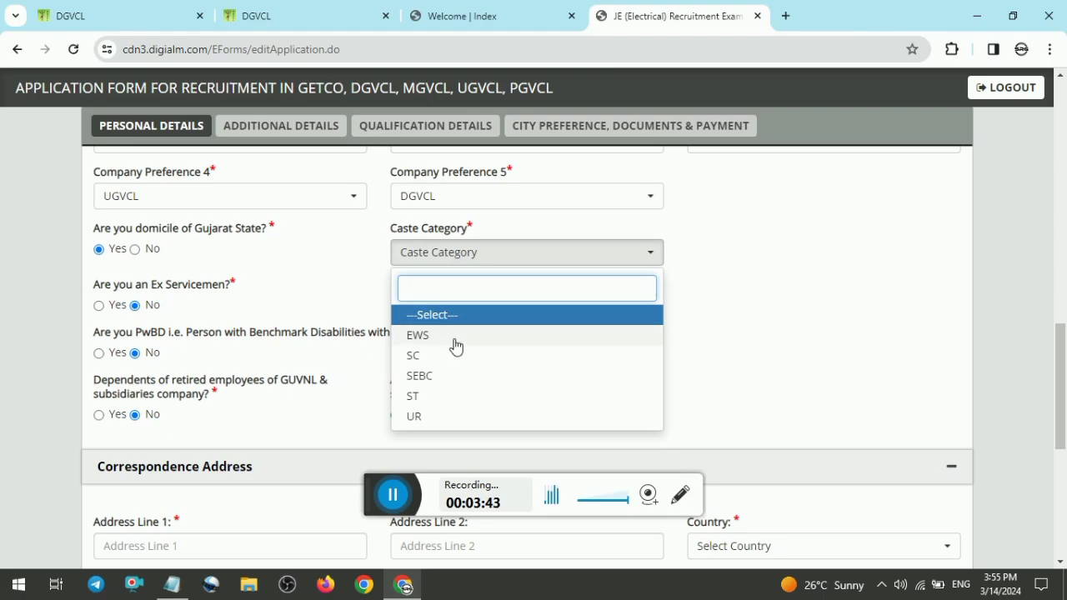
click(455, 415)
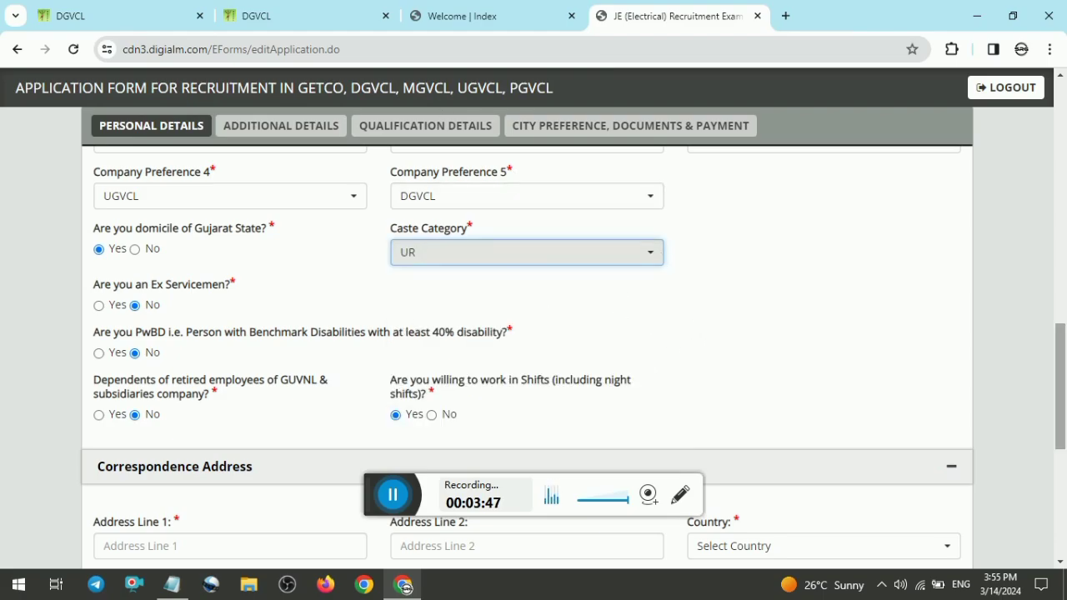
scroll(1058, 383, down, 3)
scroll(1059, 383, down, 1)
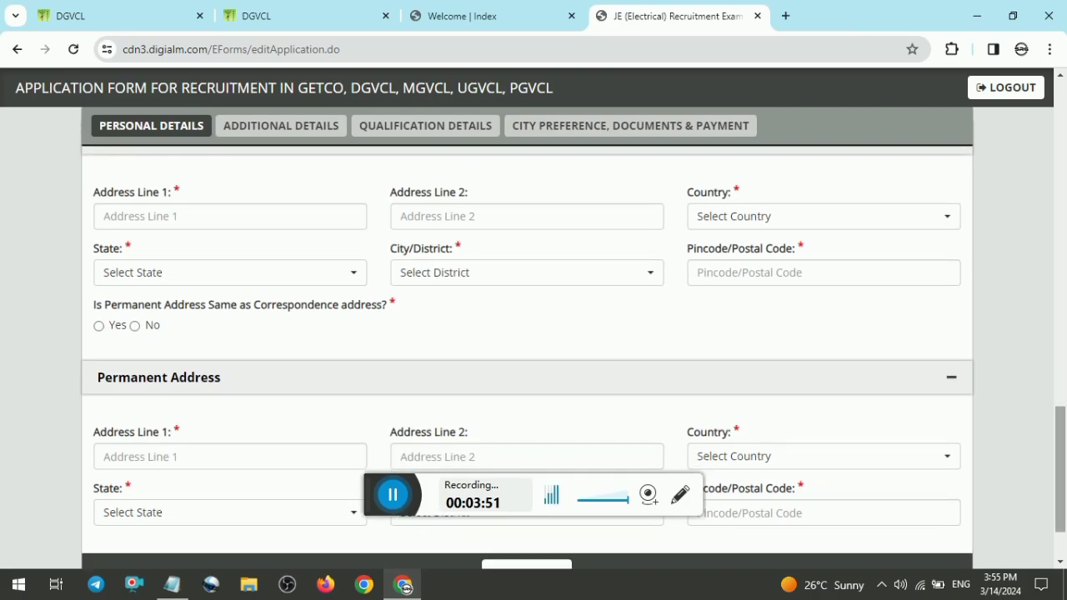
scroll(526, 350, down, 1)
scroll(976, 467, up, 1)
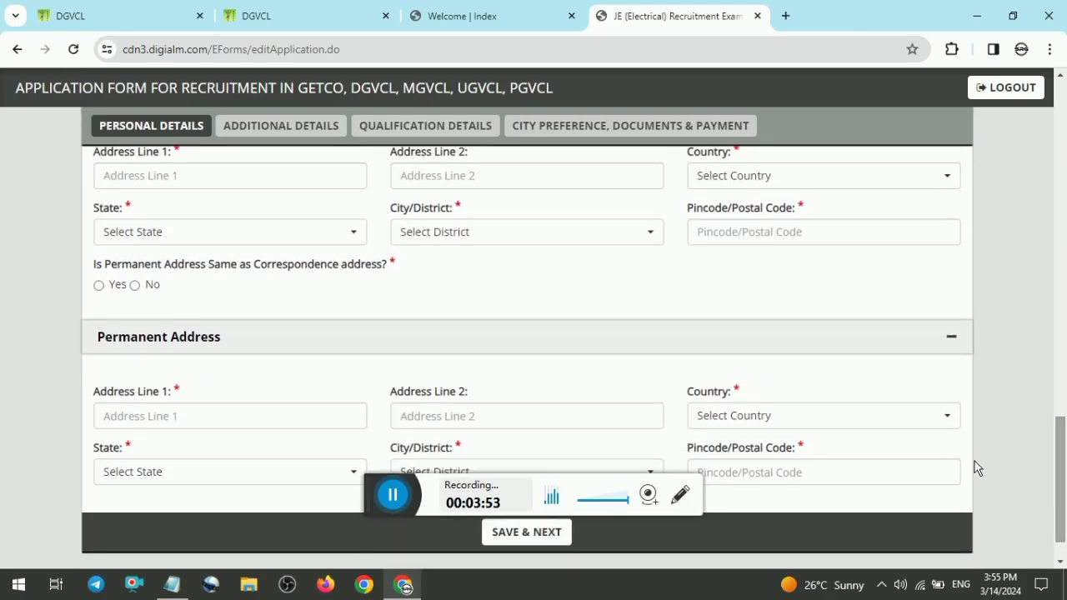
click(403, 506)
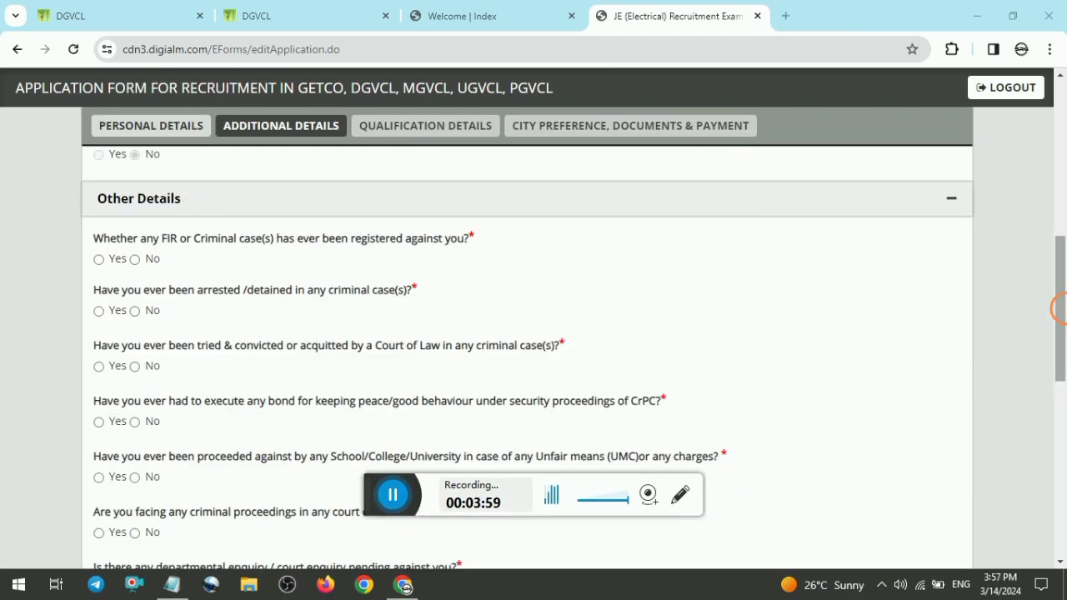
Step: Answer No to the FIR, arrest, court conviction and CrPC bond questions under Other Details
scroll(1052, 308, down, 1)
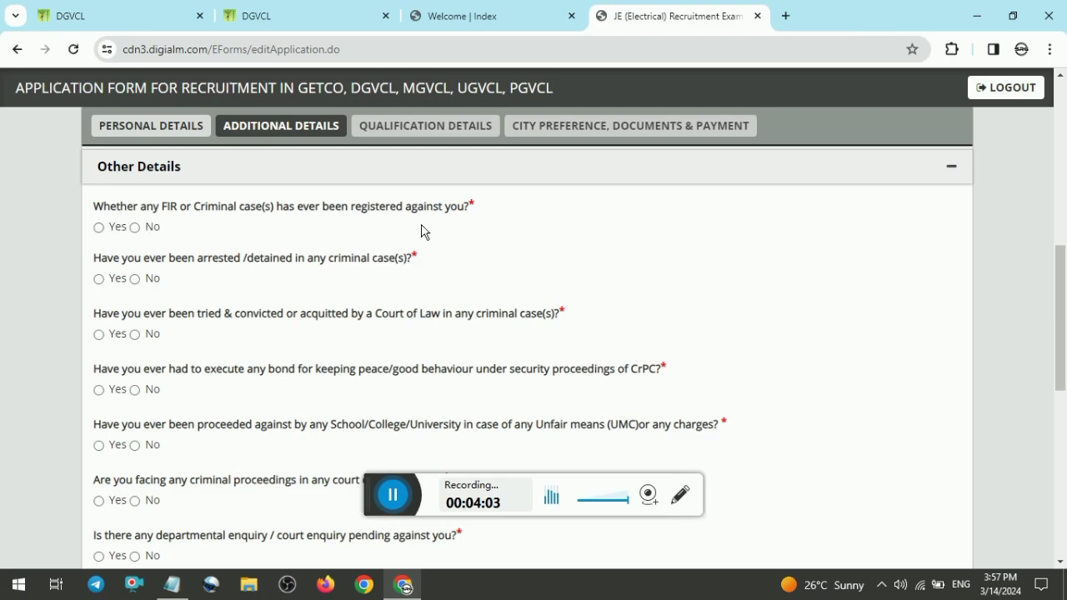
click(146, 228)
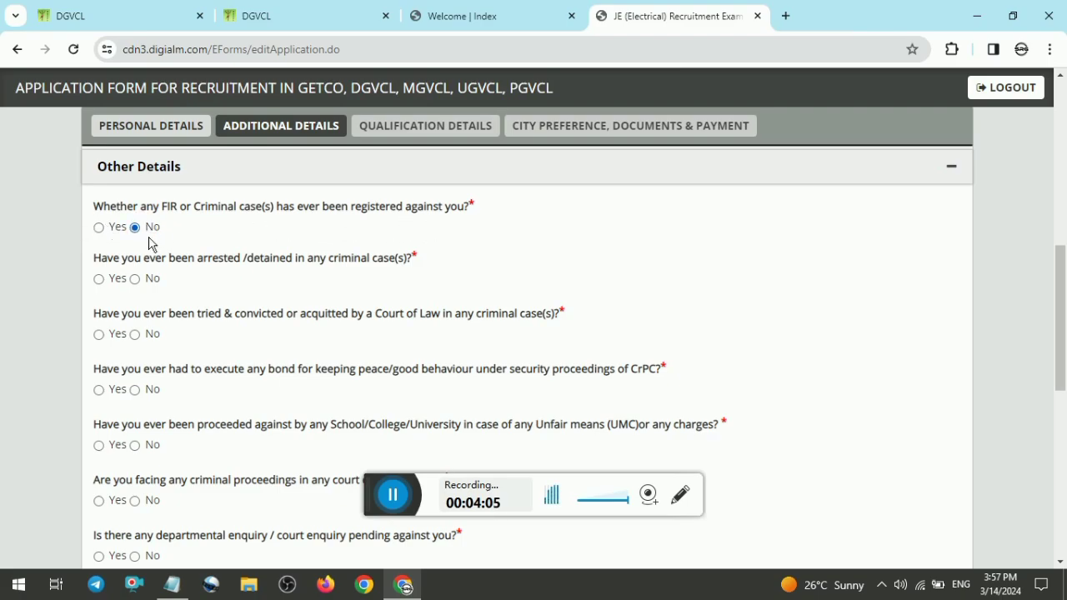
click(150, 281)
click(149, 335)
click(152, 390)
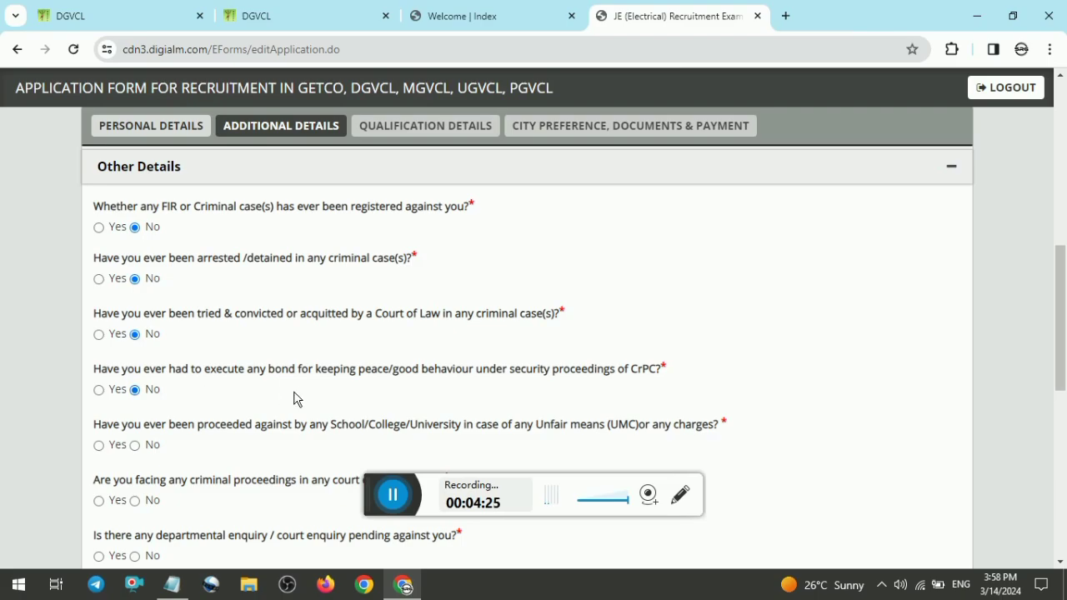
Step: Answer No to the unfair means, criminal proceedings and pending departmental enquiry questions
scroll(1059, 316, down, 3)
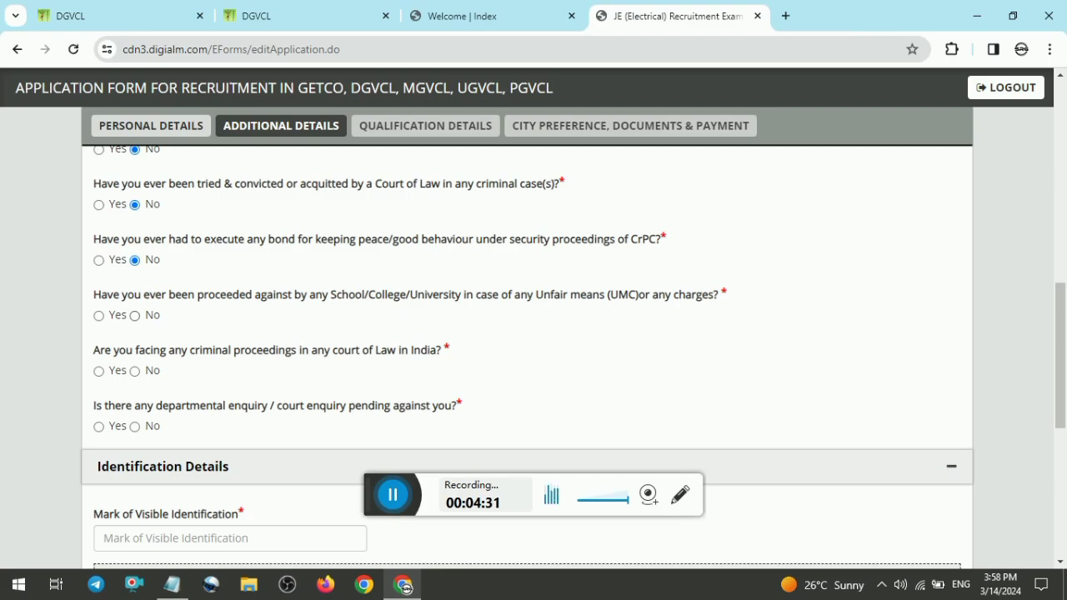
click(135, 315)
click(135, 371)
click(135, 426)
Step: Answer Yes to having a PAN card and tick the voluntary identity proof declaration
scroll(516, 421, down, 3)
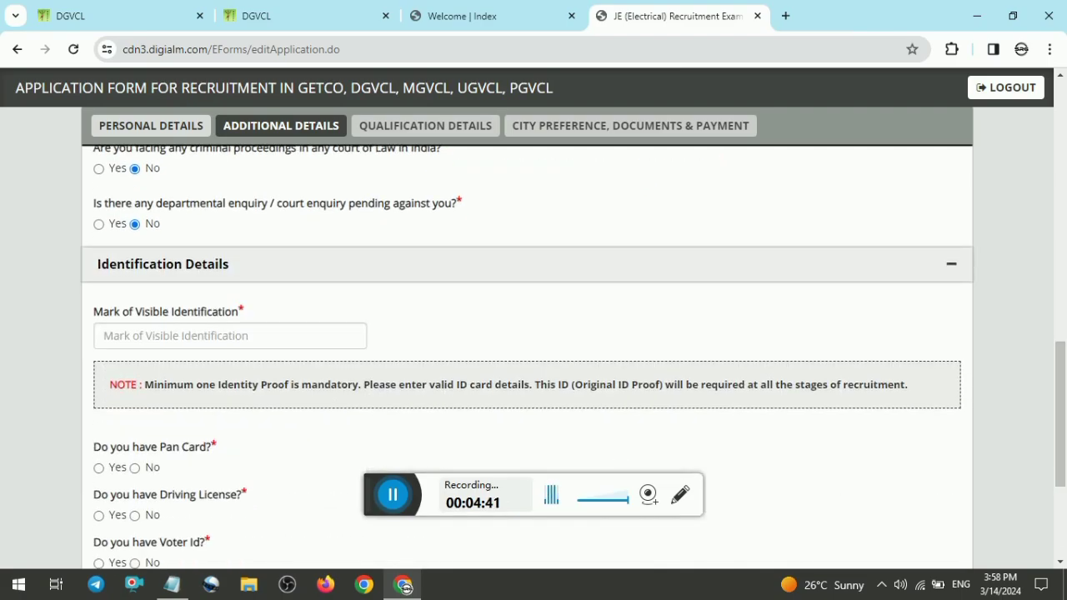
click(99, 467)
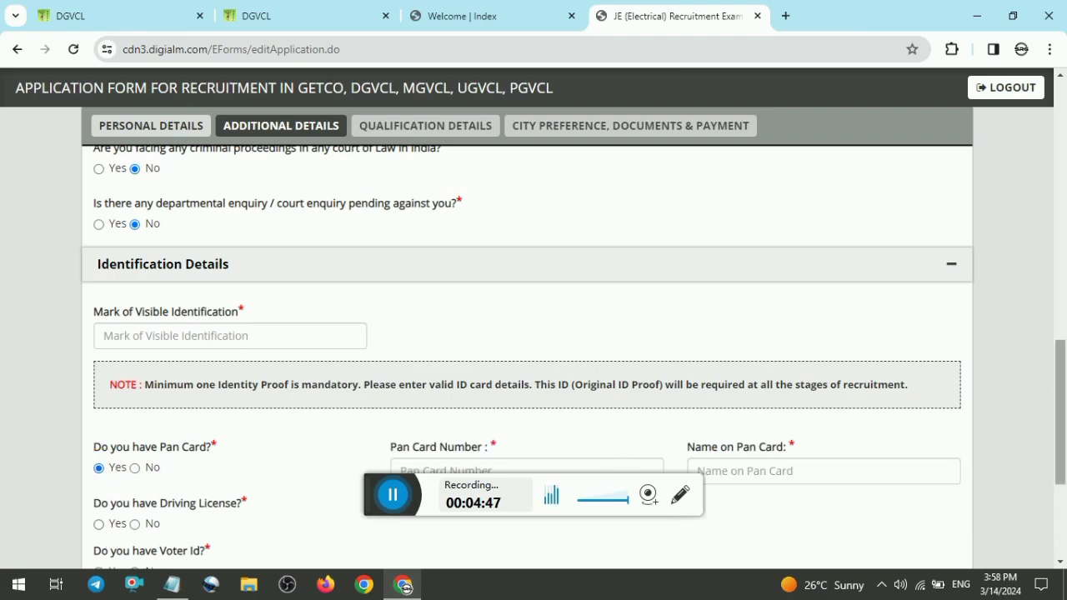
scroll(1061, 417, down, 2)
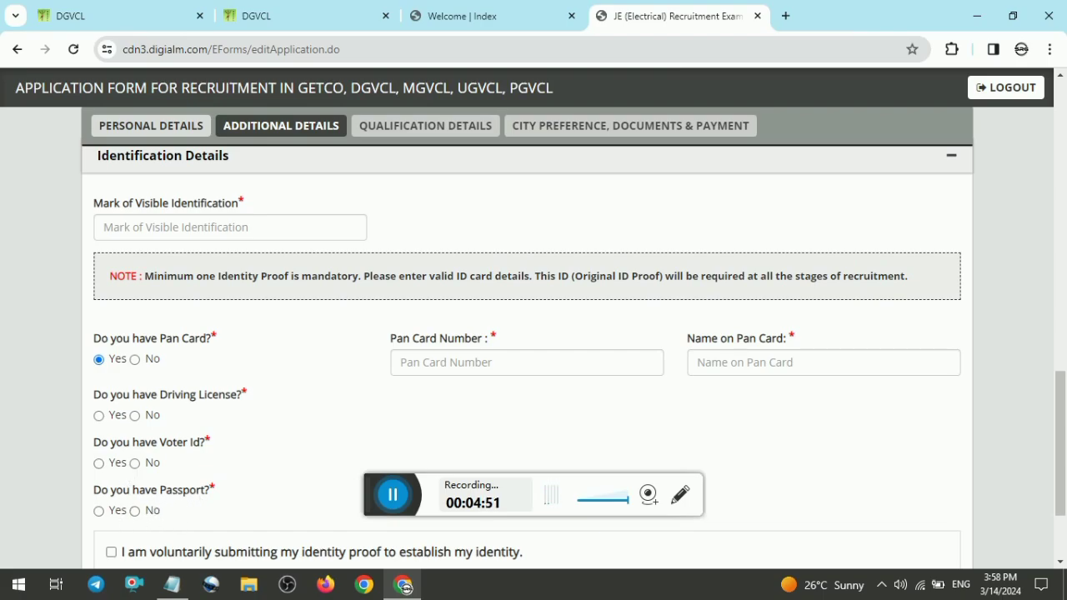
drag(1060, 449, 1065, 424)
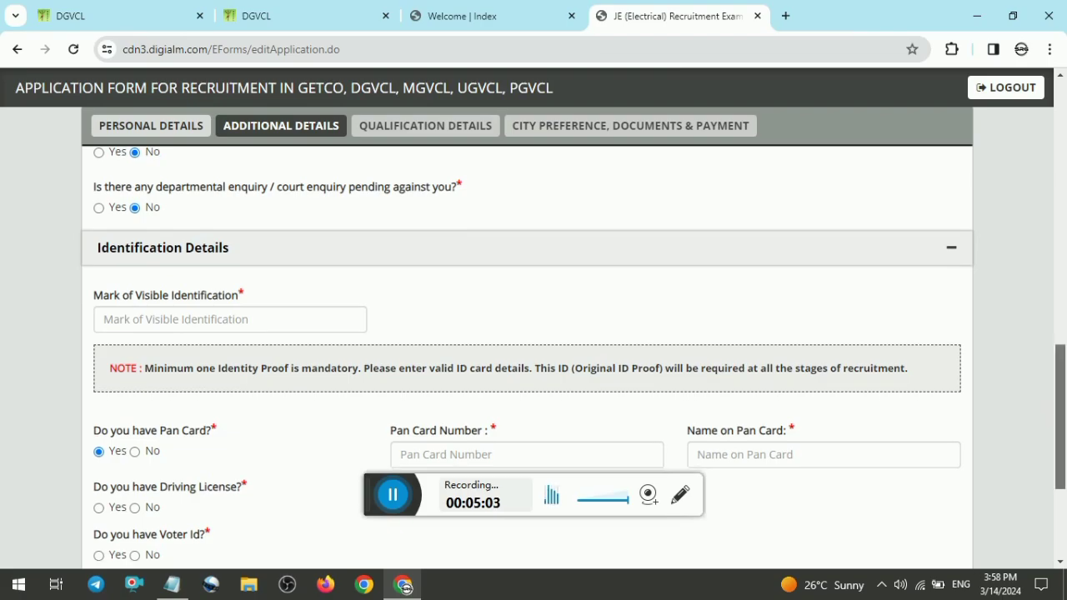
scroll(1060, 417, down, 3)
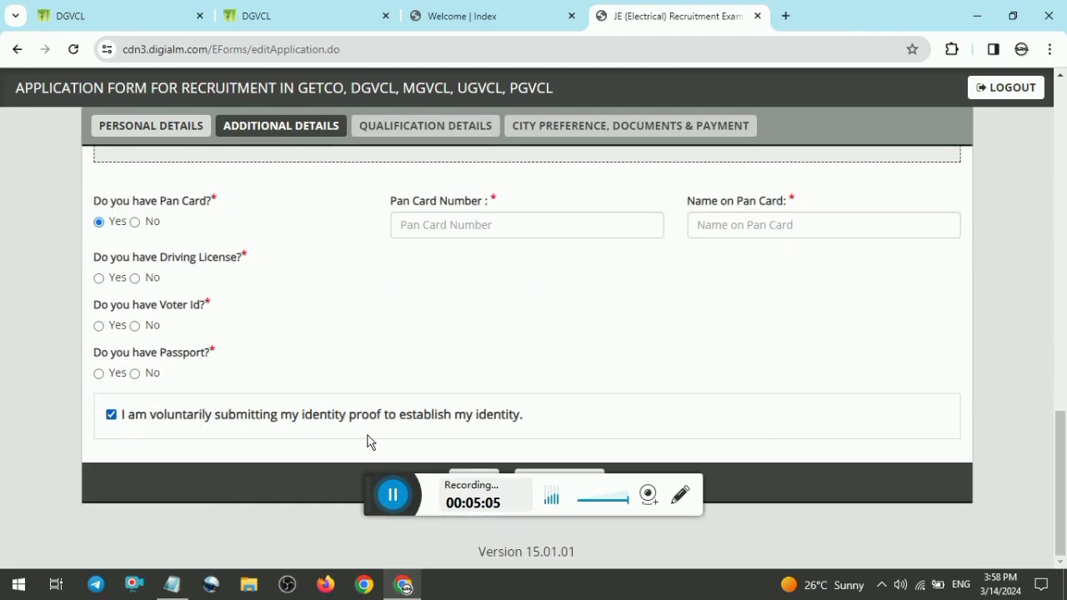
drag(377, 485, 391, 567)
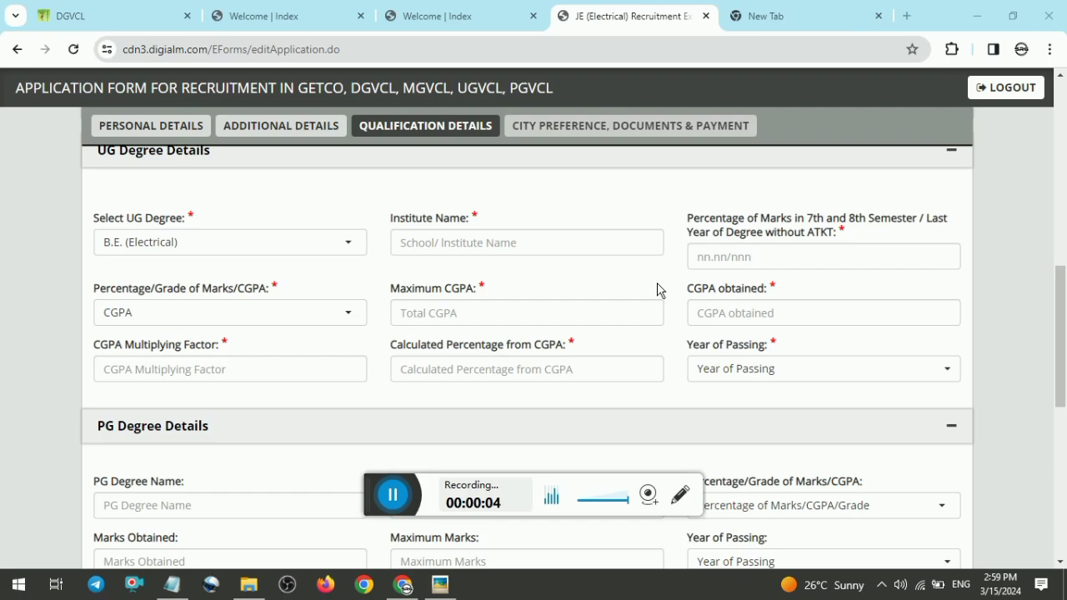
Step: Examine the SSC details fields, including the marks format and year of passing options
click(657, 289)
scroll(1020, 297, up, 2)
scroll(557, 330, up, 5)
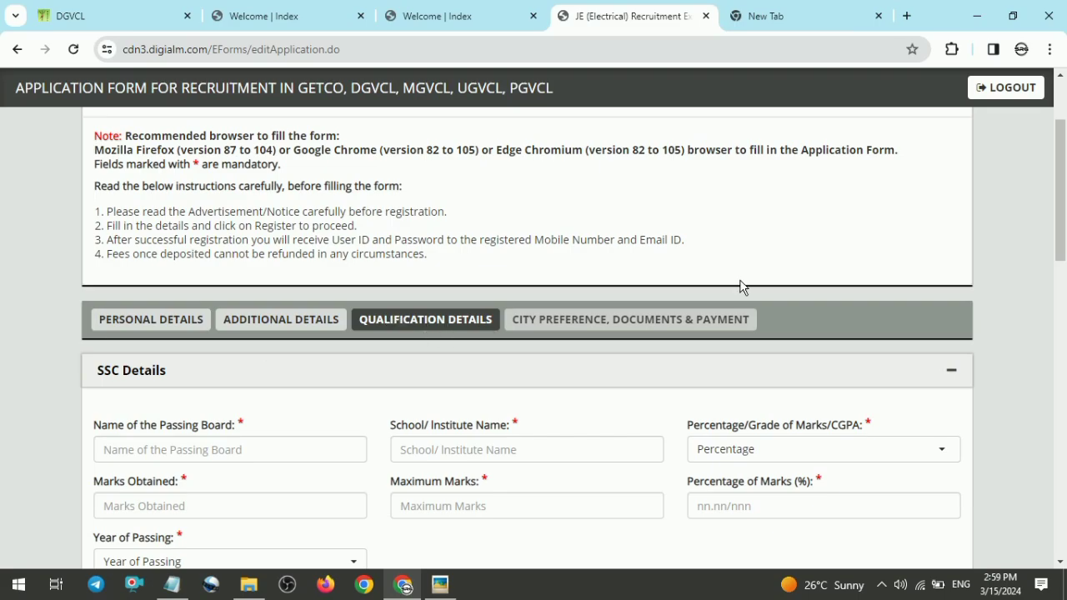
drag(1059, 171, 1059, 229)
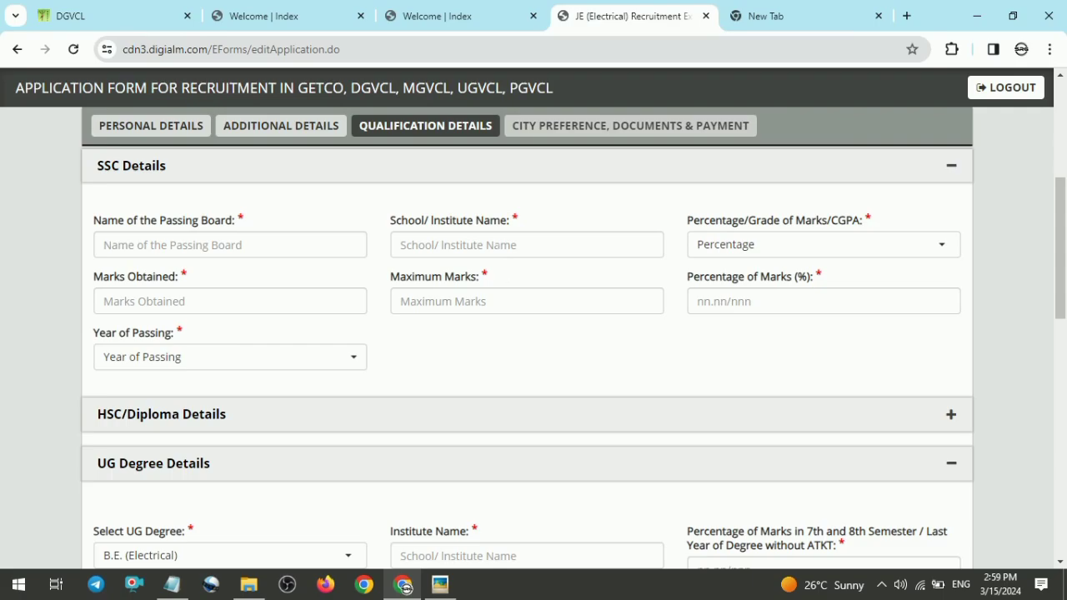
click(754, 252)
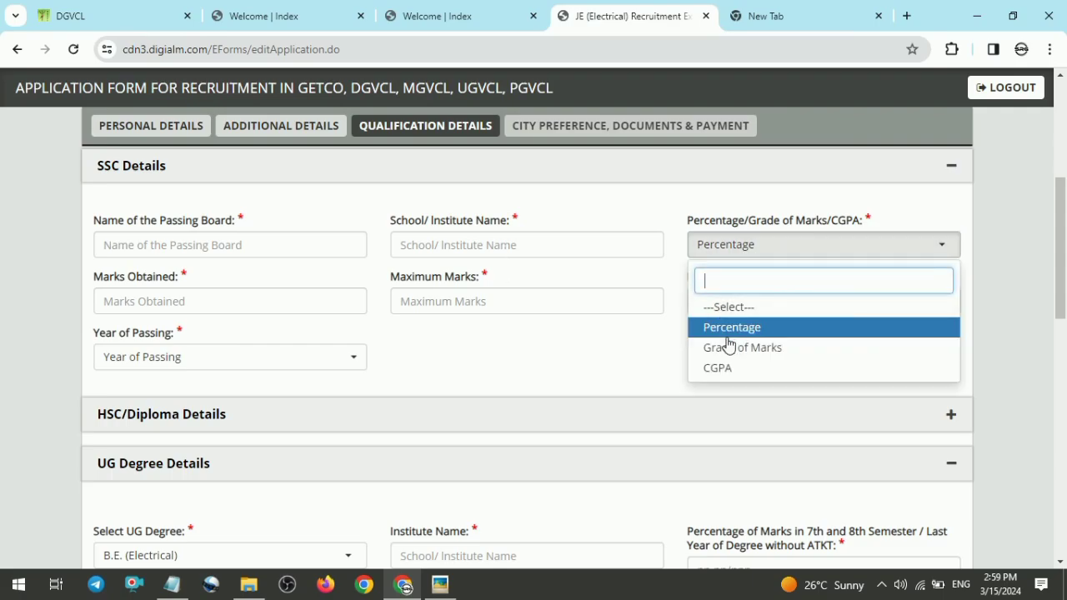
click(745, 329)
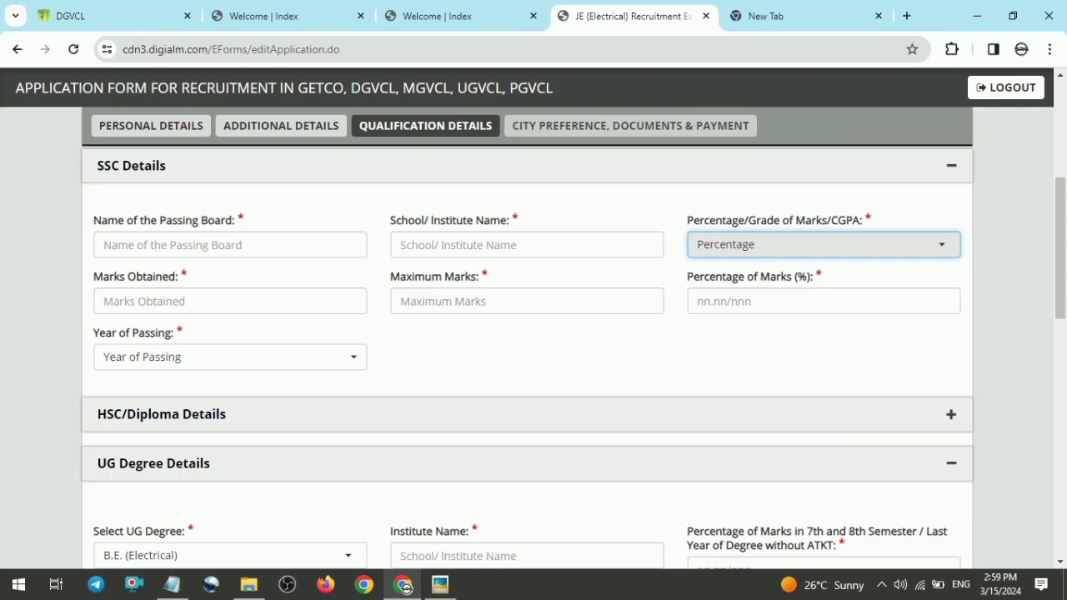
click(203, 361)
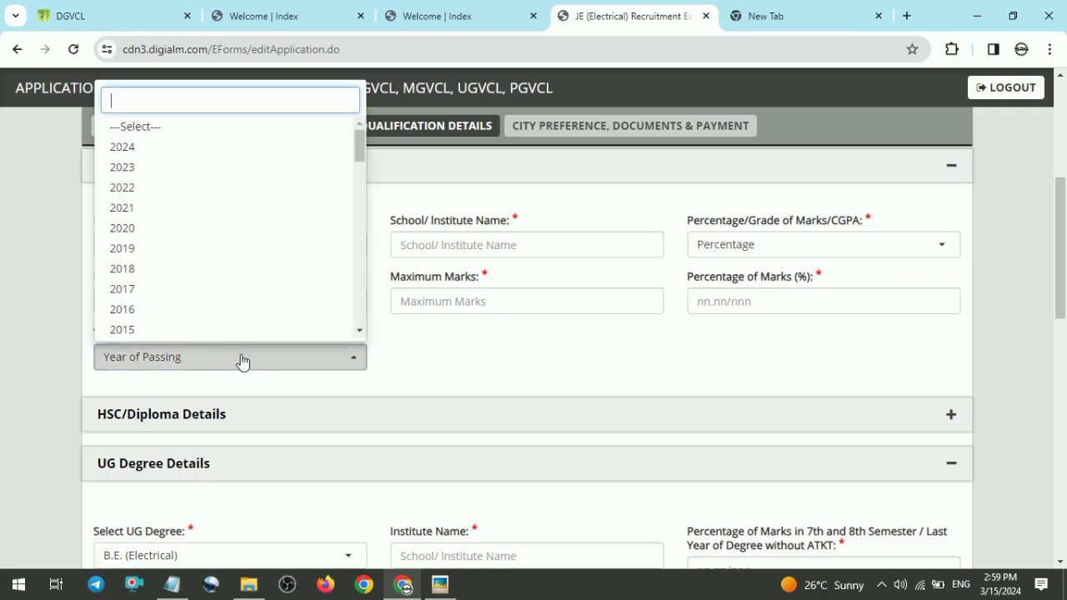
click(241, 363)
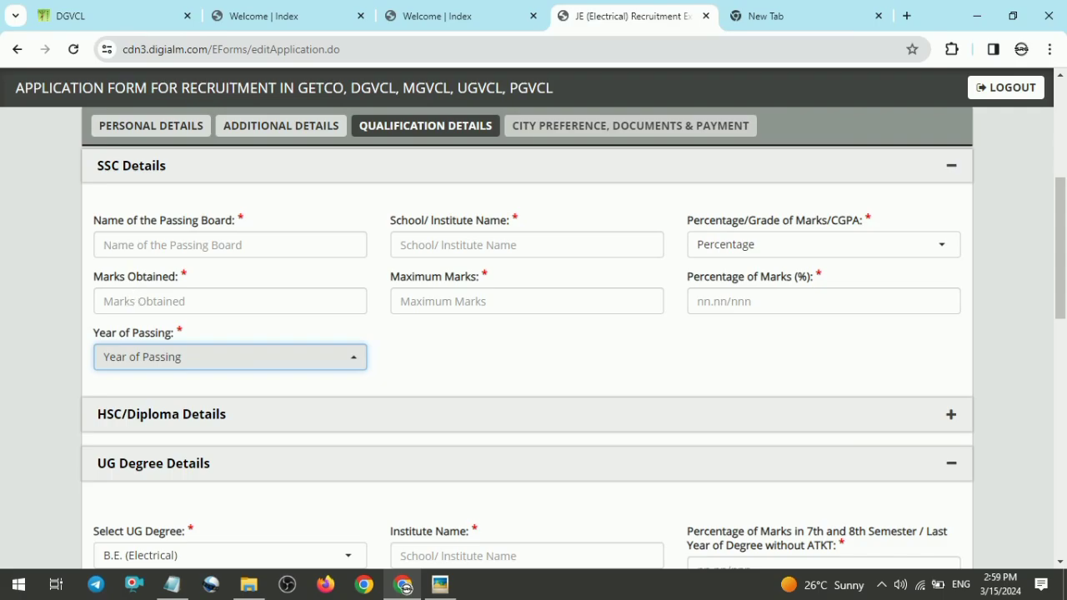
Step: Expand and collapse the HSC/Diploma details section to view its fields
scroll(266, 271, down, 2)
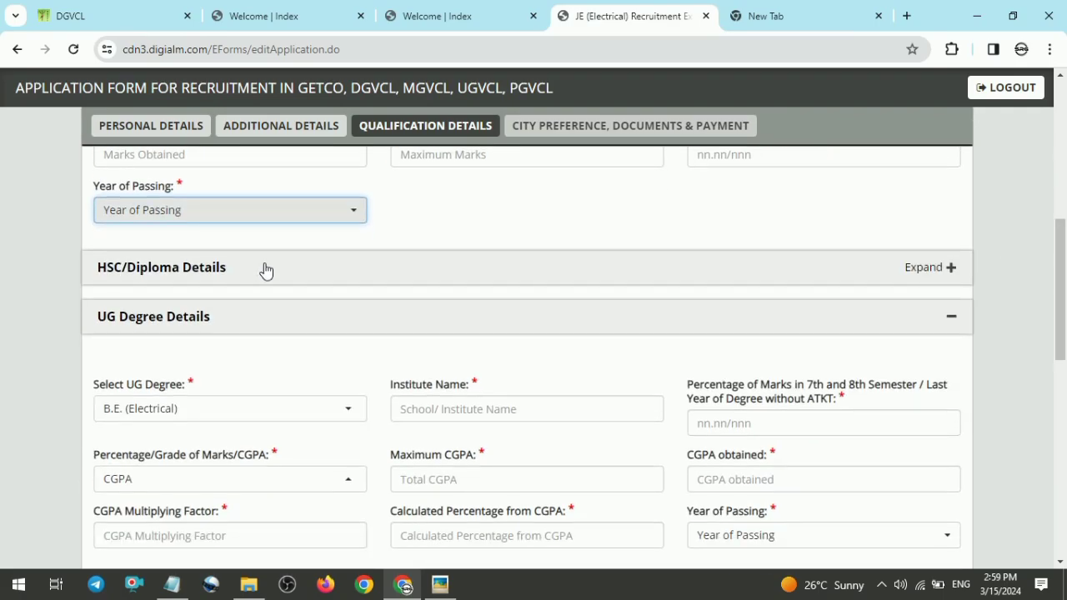
click(266, 271)
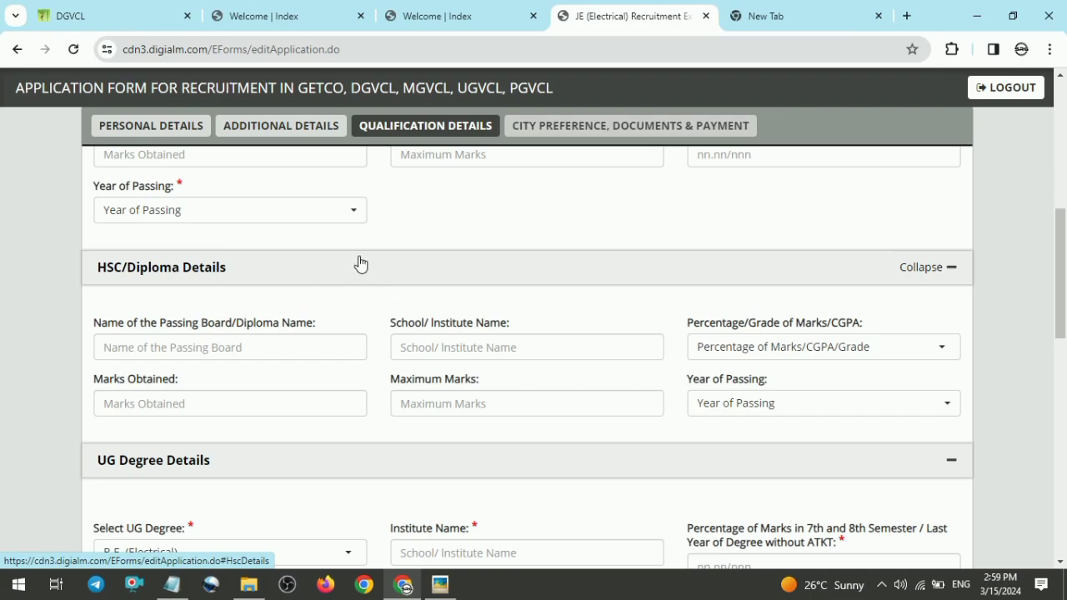
click(360, 263)
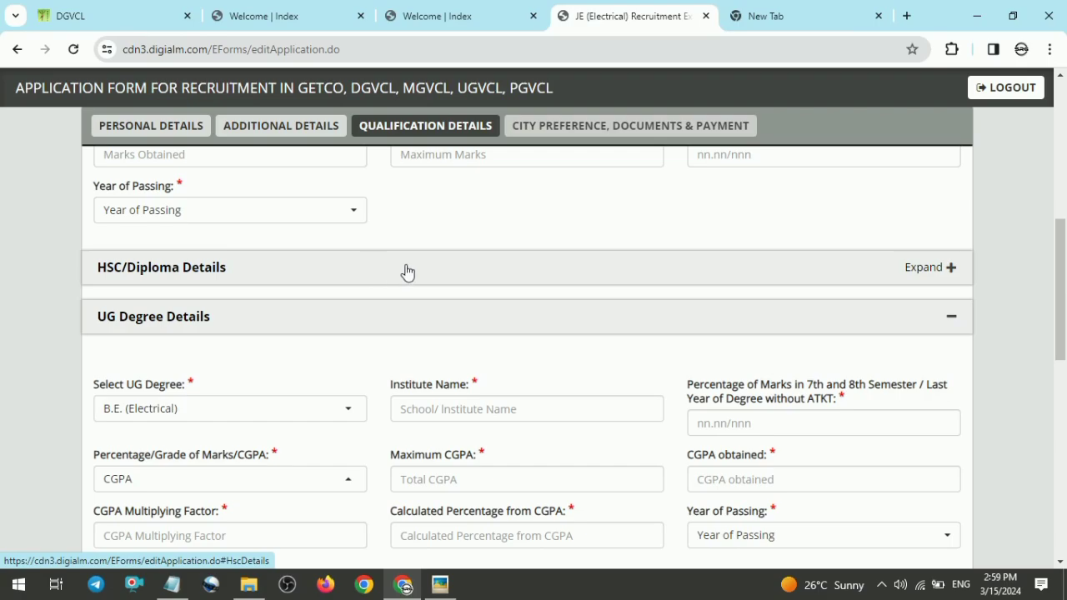
click(533, 273)
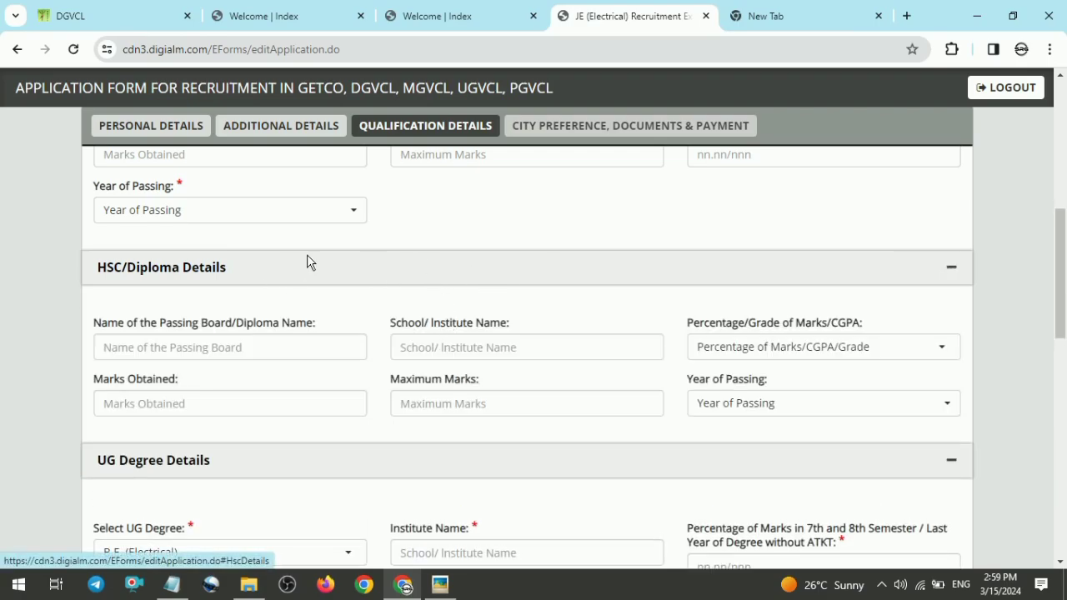
click(318, 276)
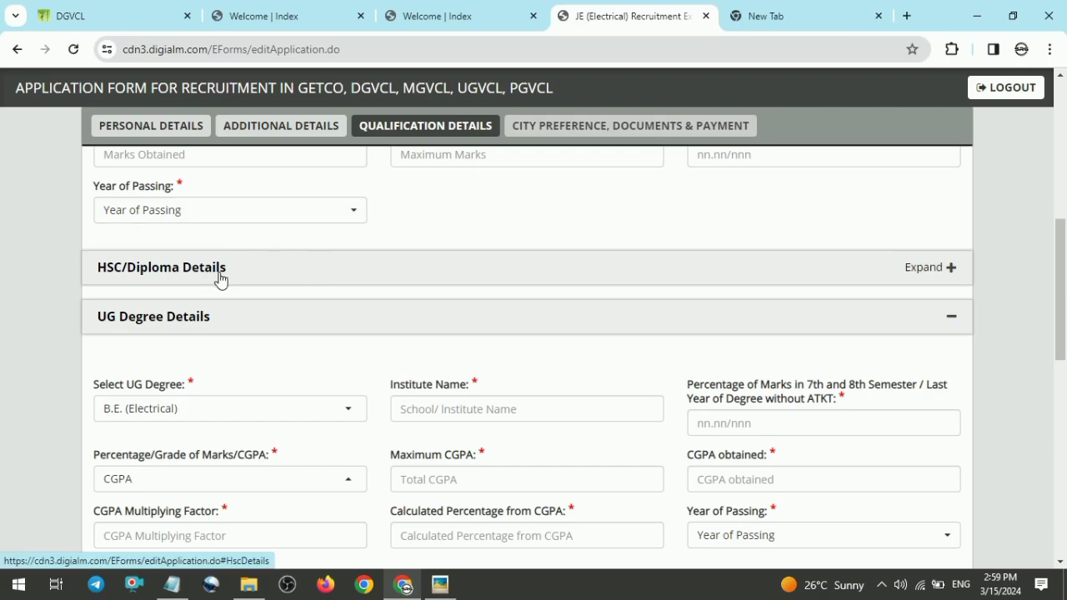
Step: Switch the UG degree marks format to Percentage and then back to CGPA
scroll(921, 332, down, 2)
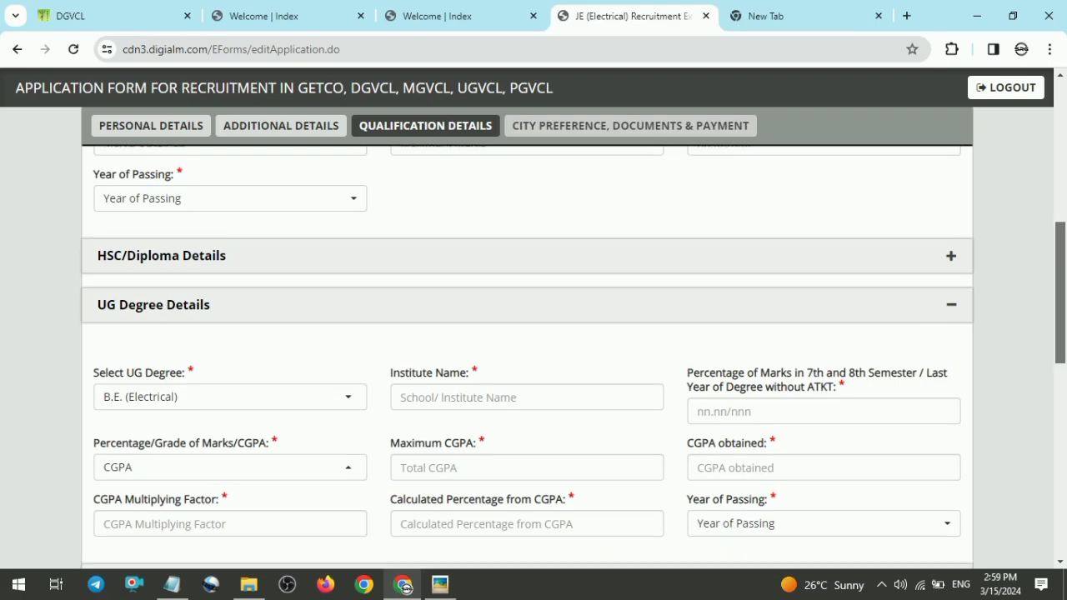
scroll(615, 369, down, 1)
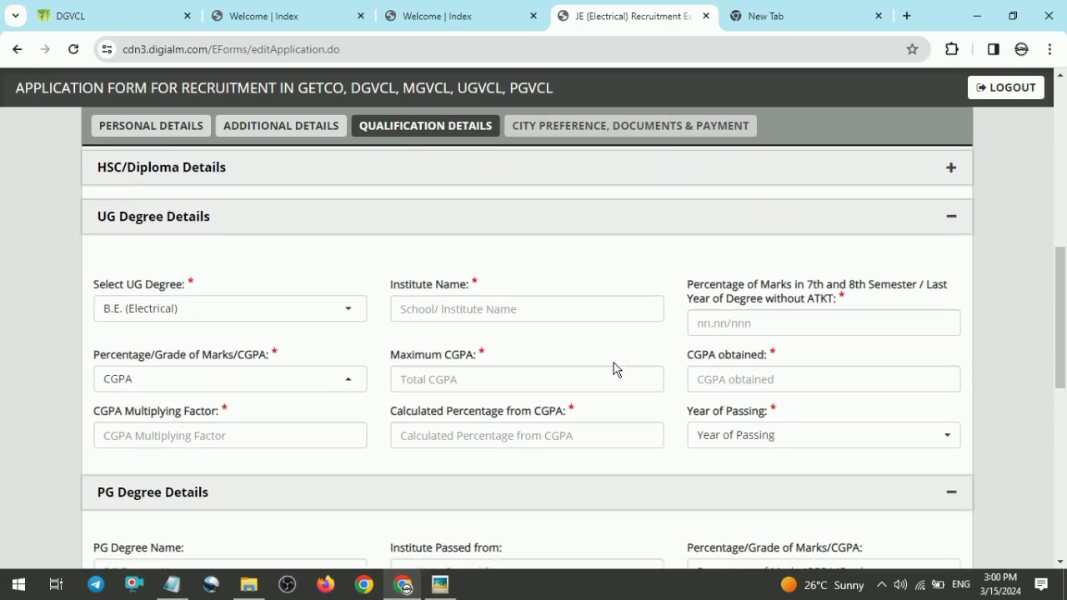
click(358, 310)
click(238, 396)
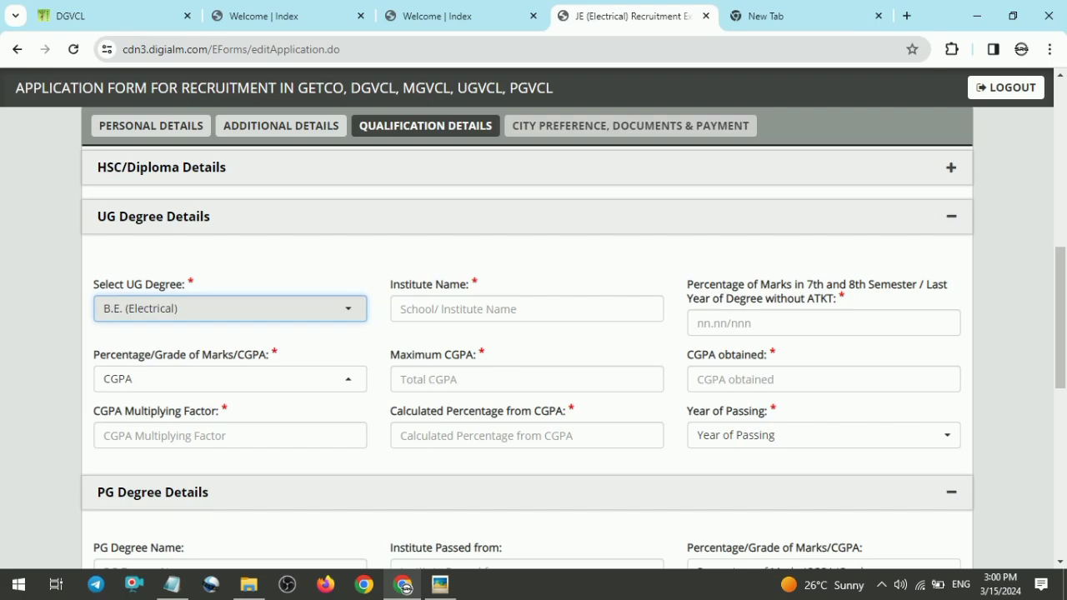
click(315, 384)
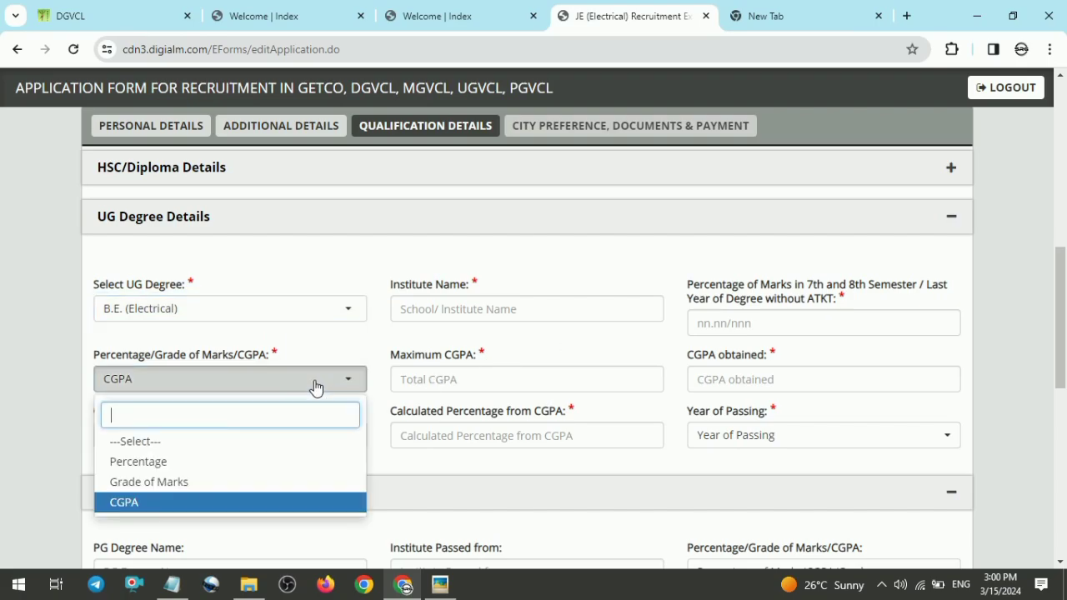
click(236, 468)
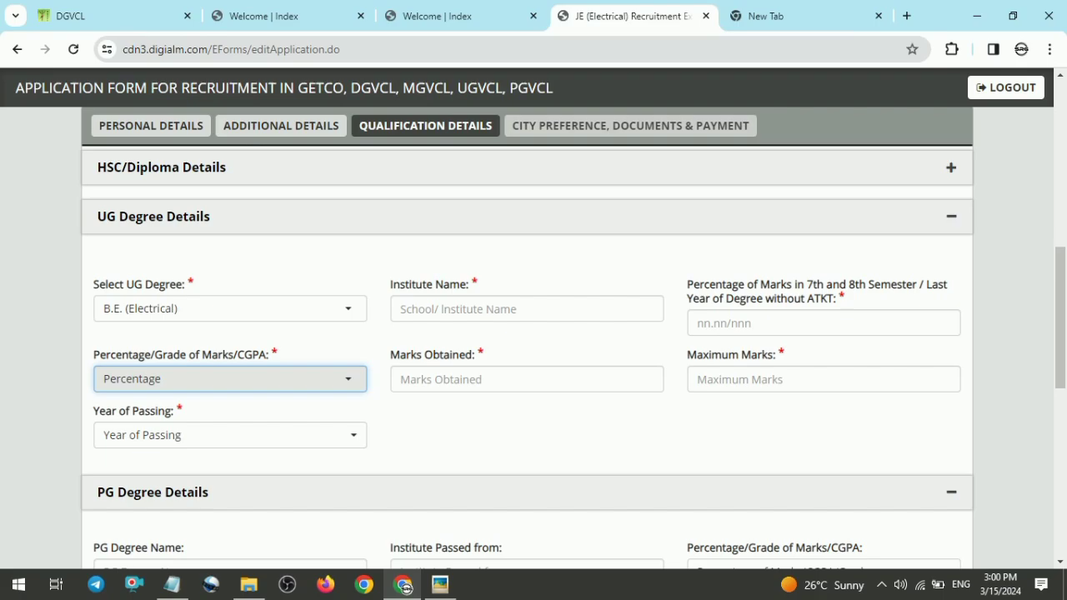
click(279, 389)
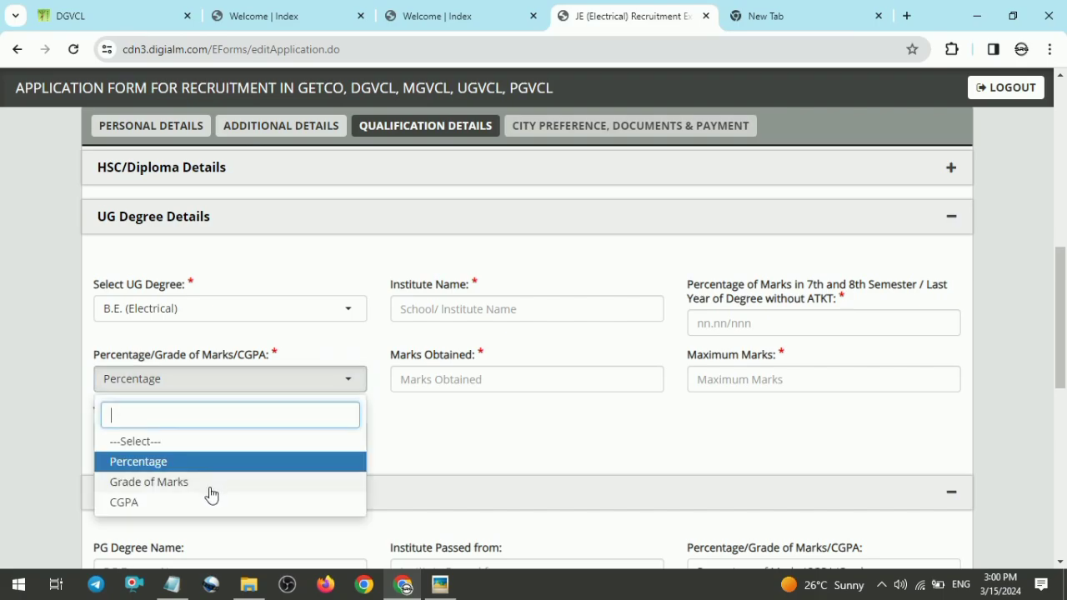
click(197, 502)
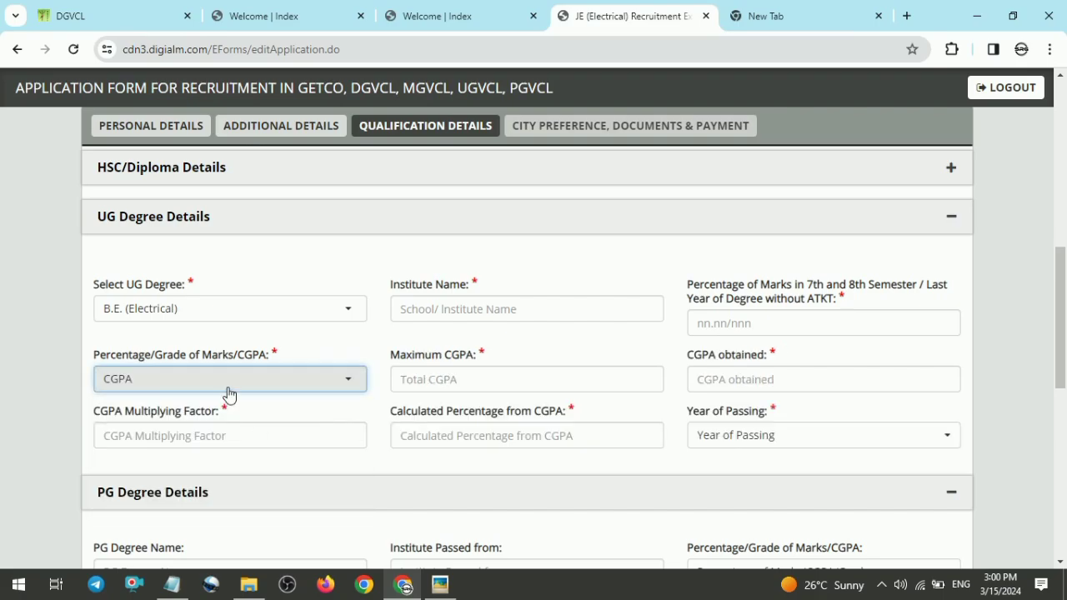
Step: Enter 10 as the maximum CGPA and 7.99 as the CGPA obtained for the UG degree
click(451, 381)
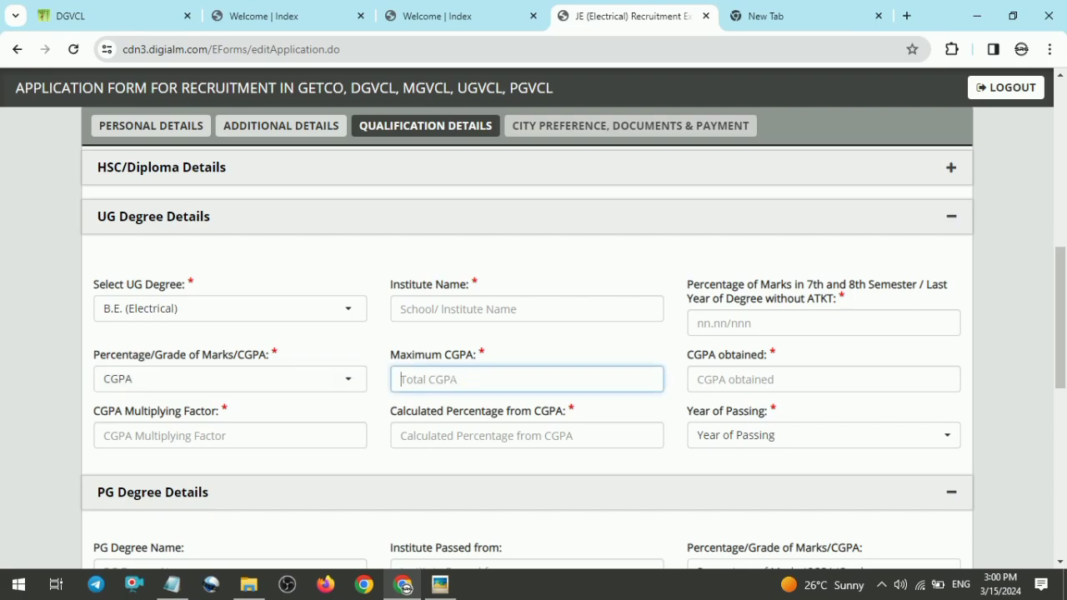
text(10)
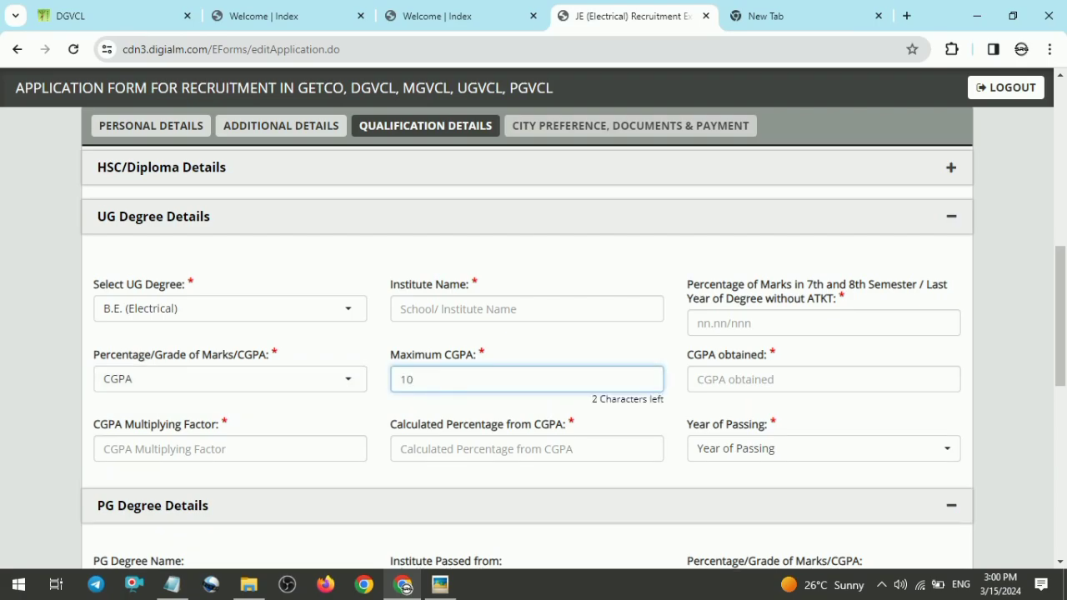
click(775, 379)
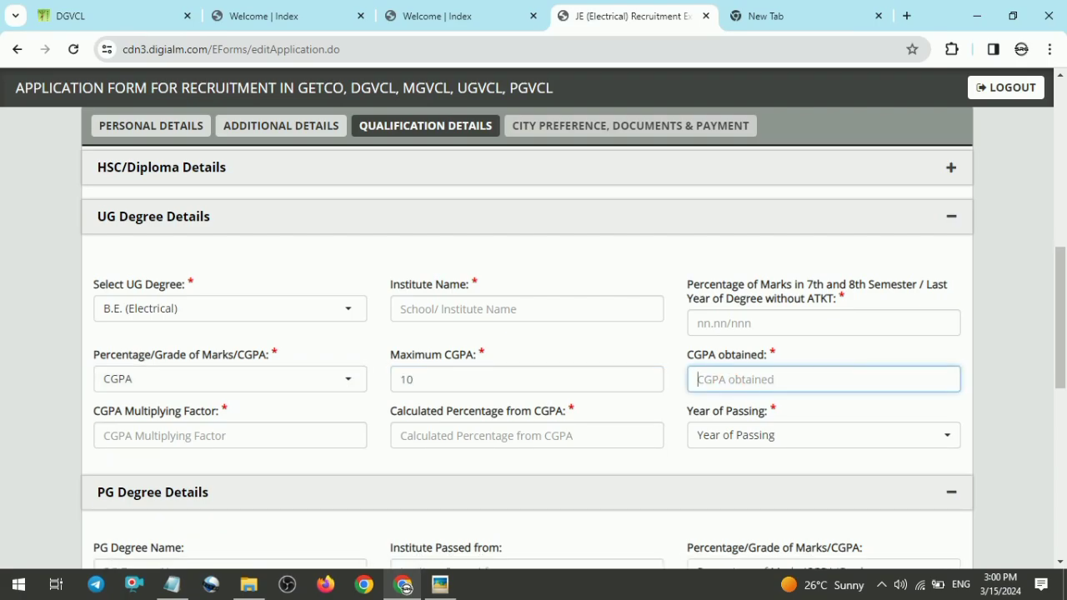
text(7.99)
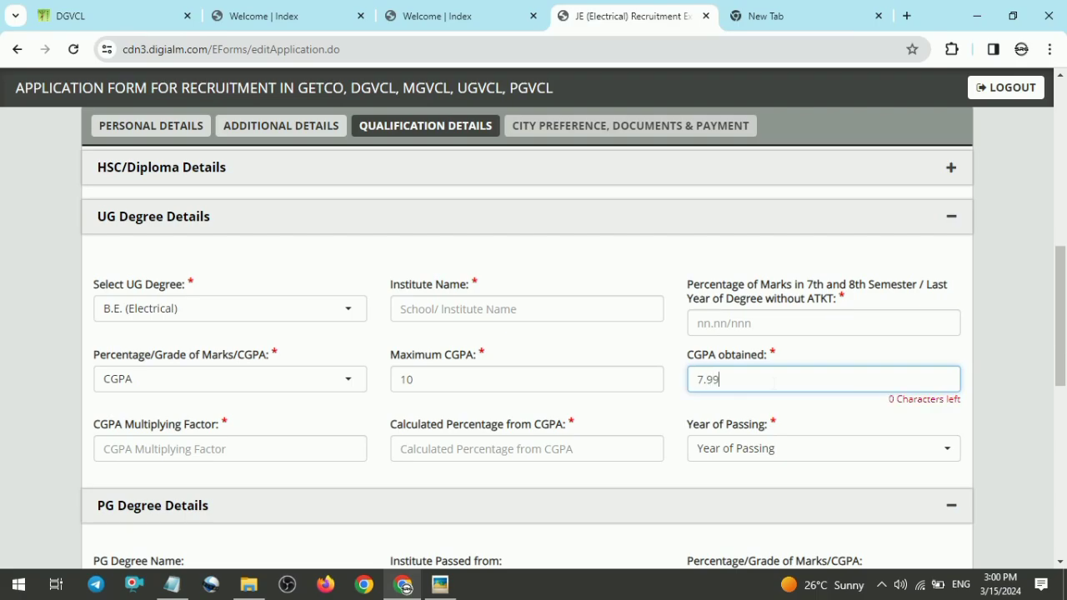
click(800, 428)
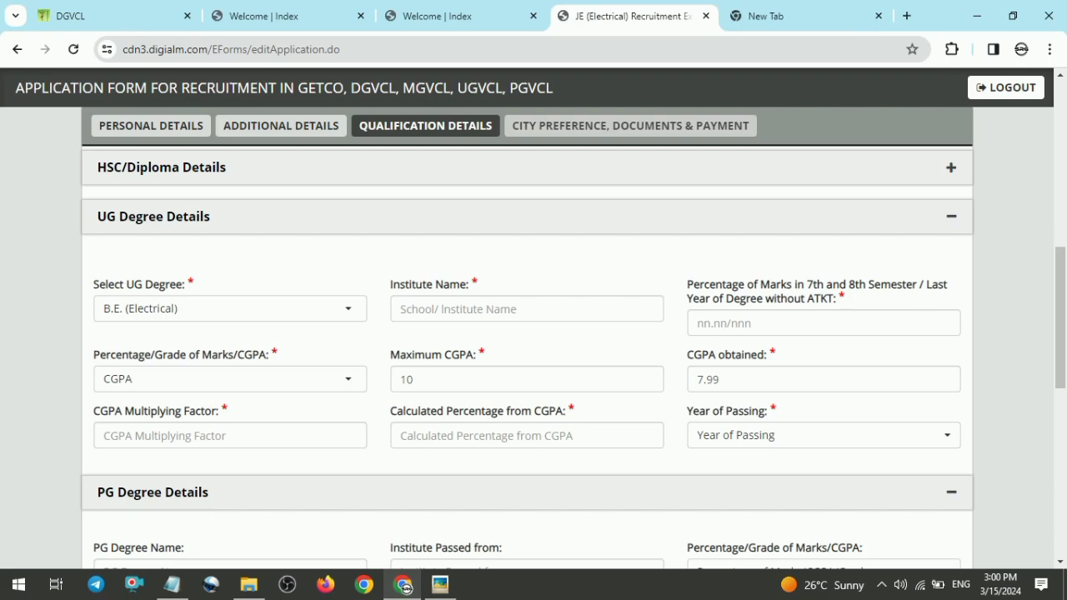
Step: Examine the CGPA-to-percentage conversion formula image before calculating the percentage
click(166, 446)
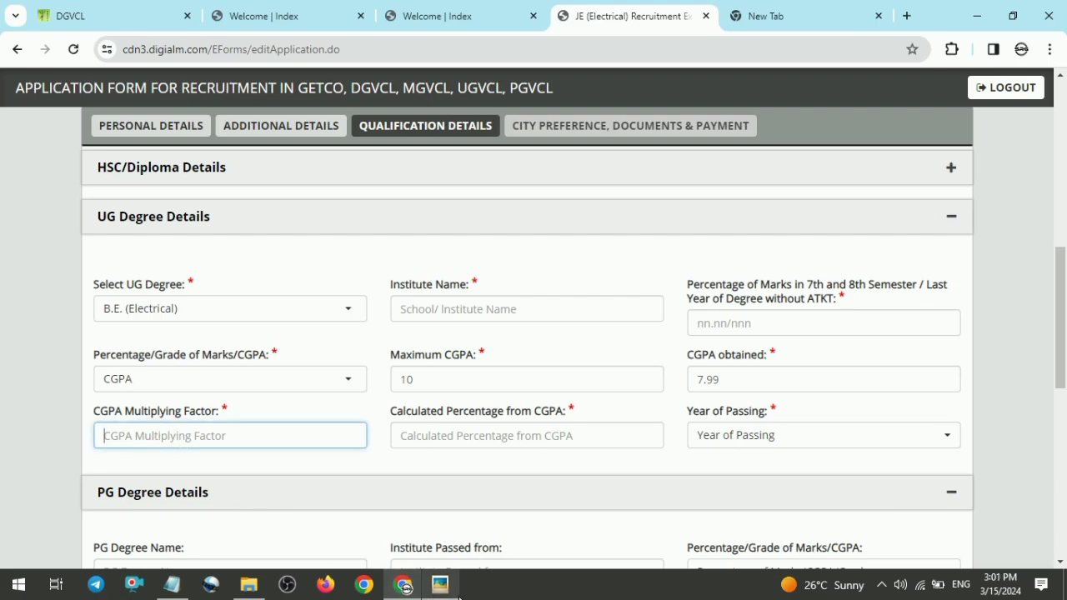
click(452, 590)
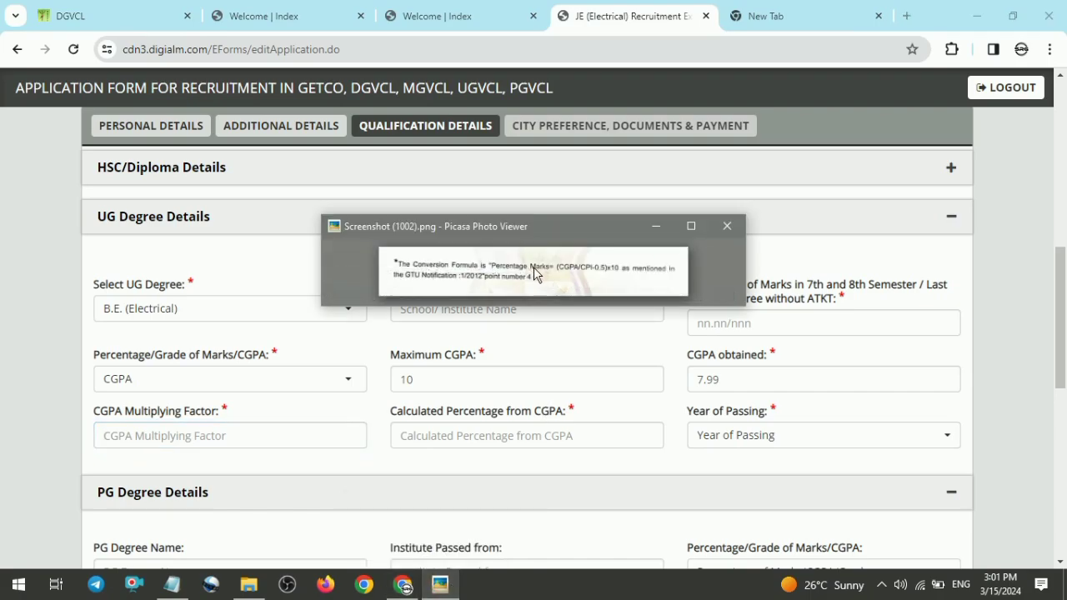
mouse_move(577, 289)
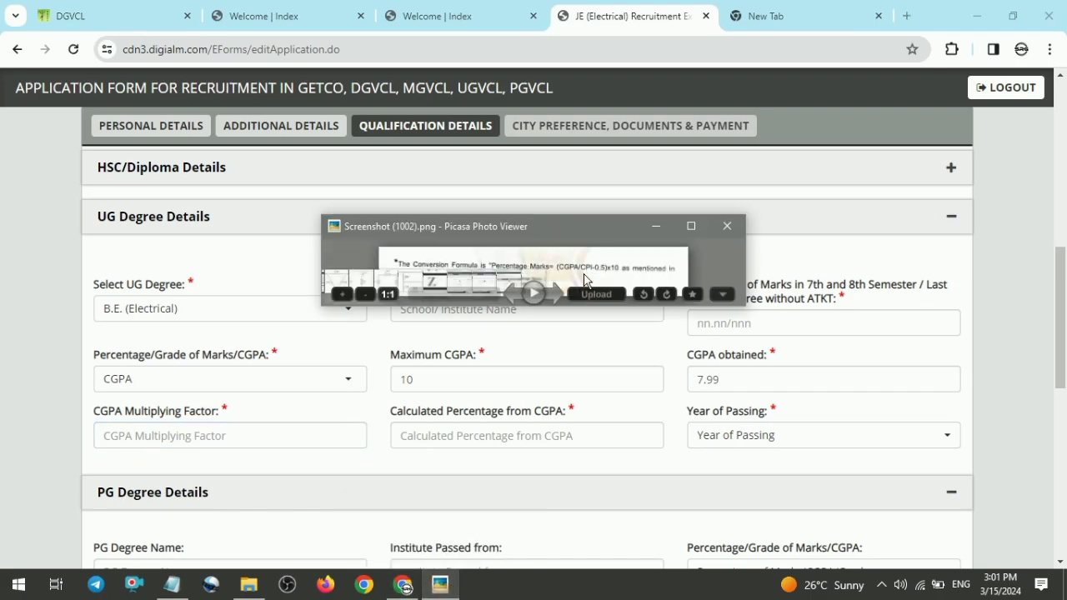
click(691, 226)
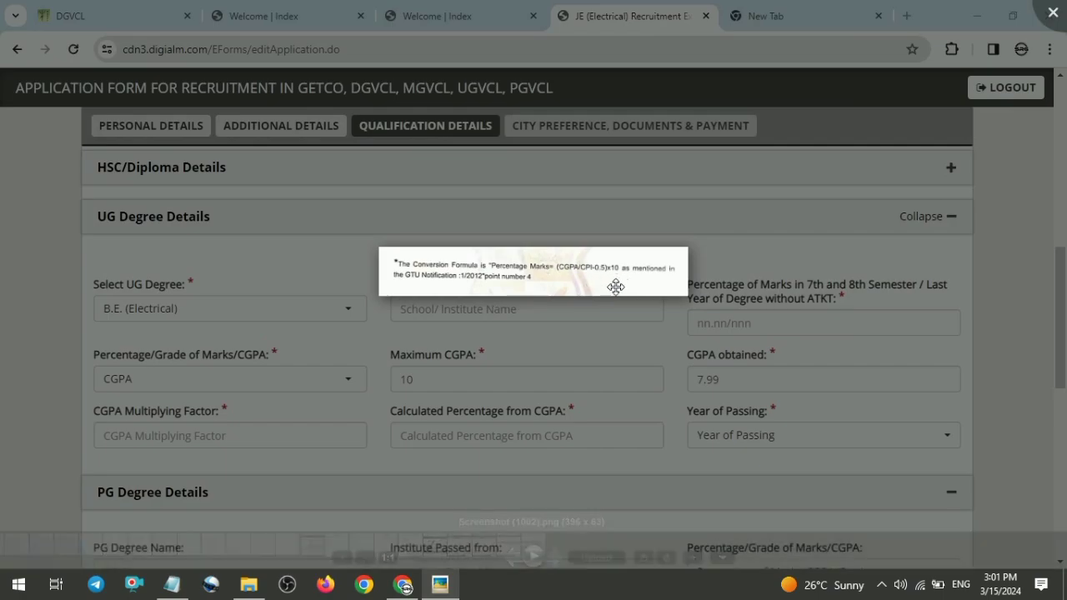
mouse_move(220, 548)
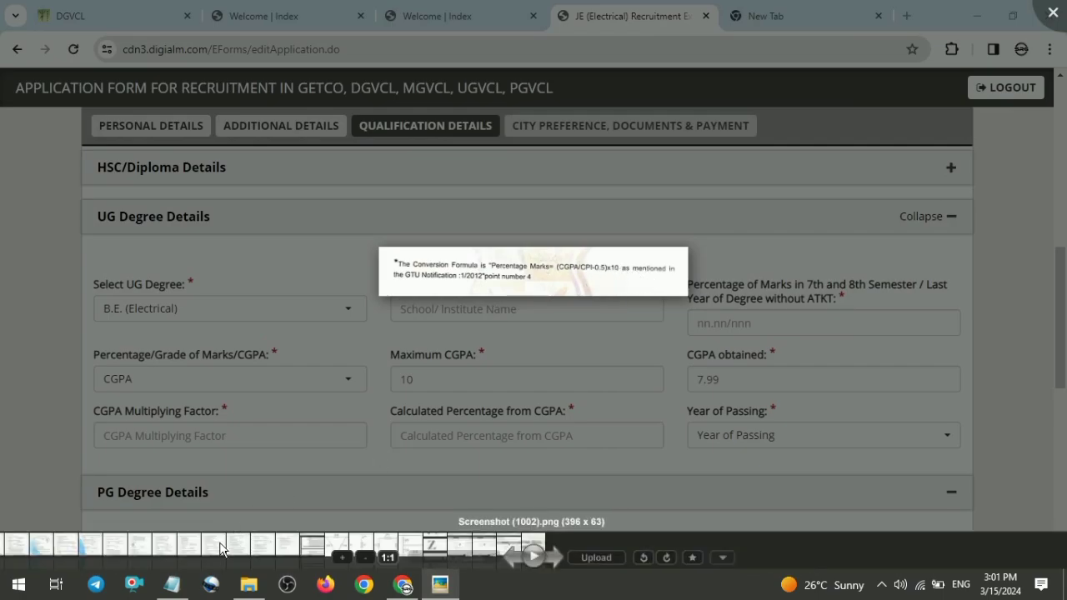
click(172, 584)
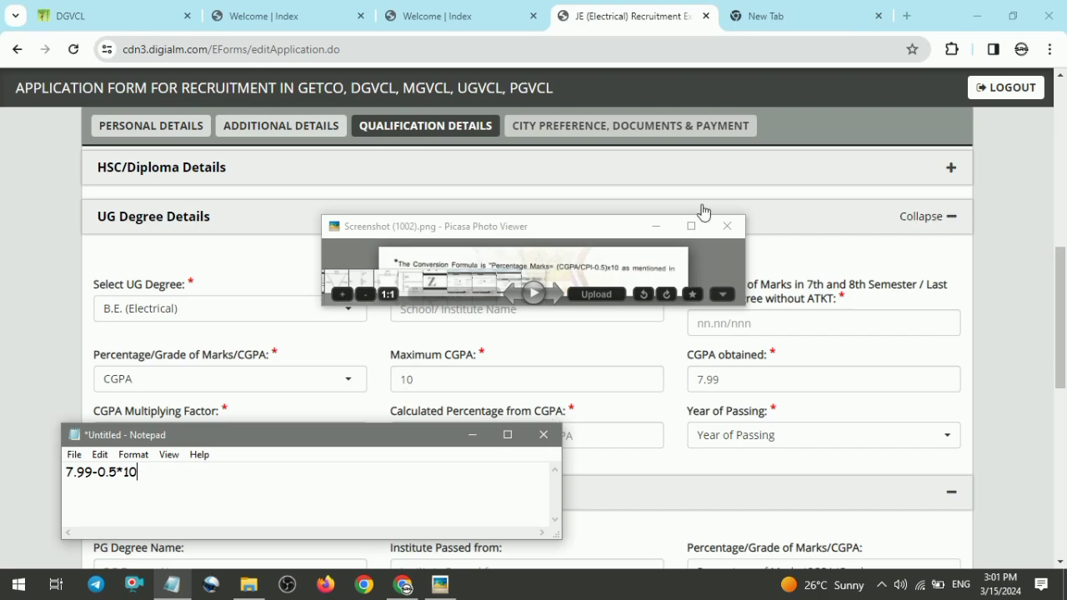
click(727, 225)
click(188, 577)
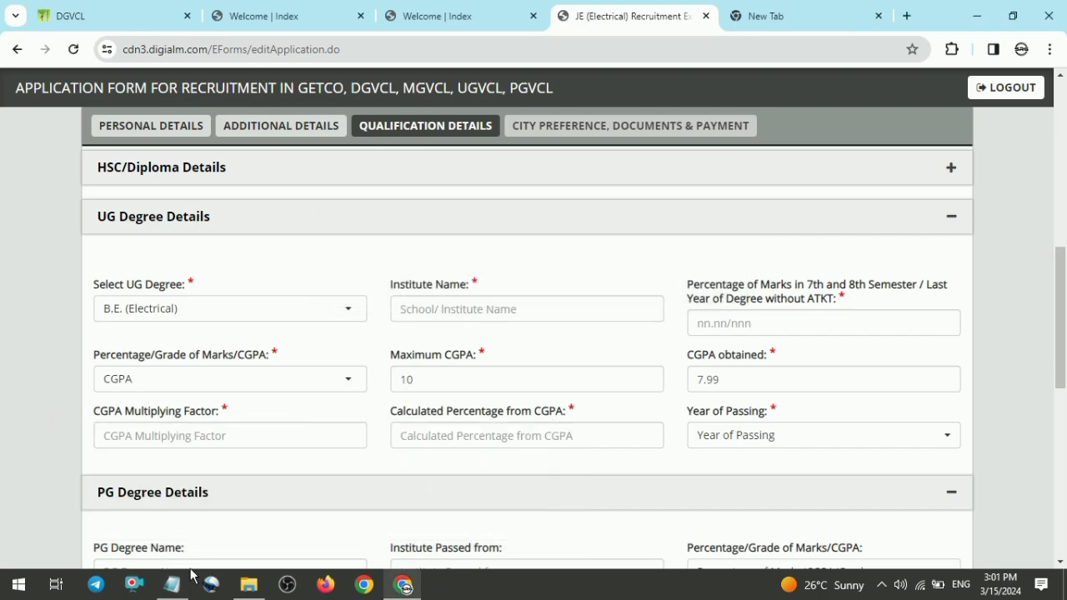
click(188, 577)
Step: Complete the Notepad calculation 7.99-0.5*10= 74.9 and enter 74.9 as the Calculated Percentage from CGPA
drag(310, 440, 459, 392)
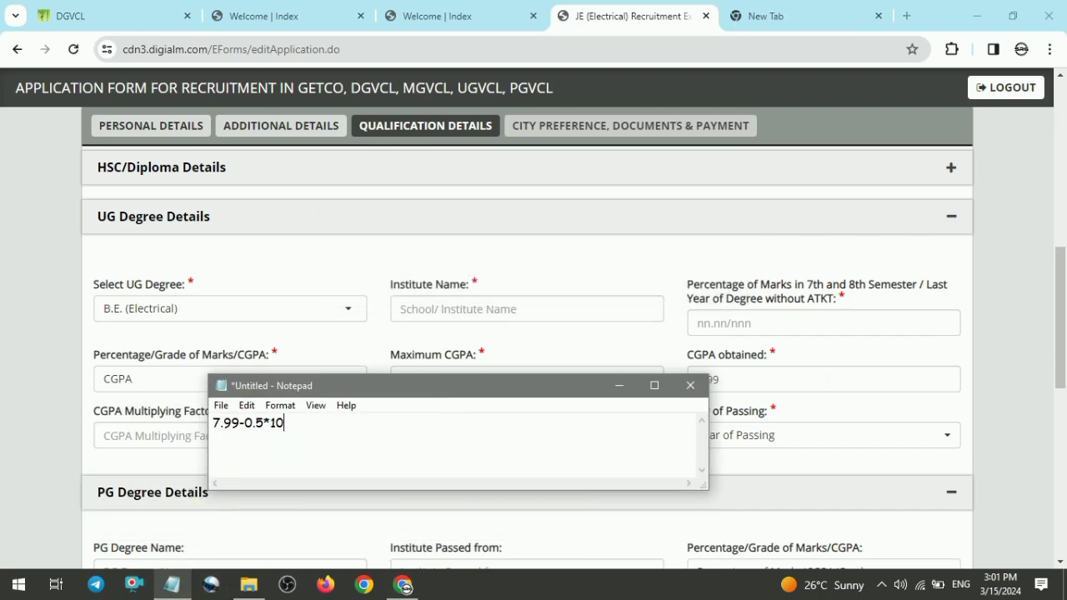
click(655, 385)
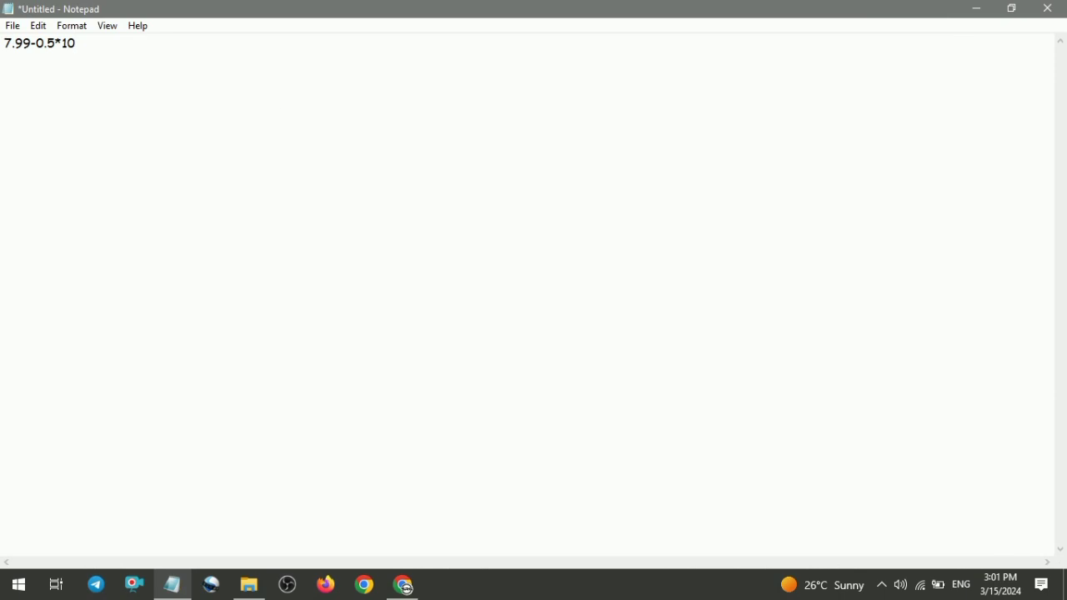
click(1011, 9)
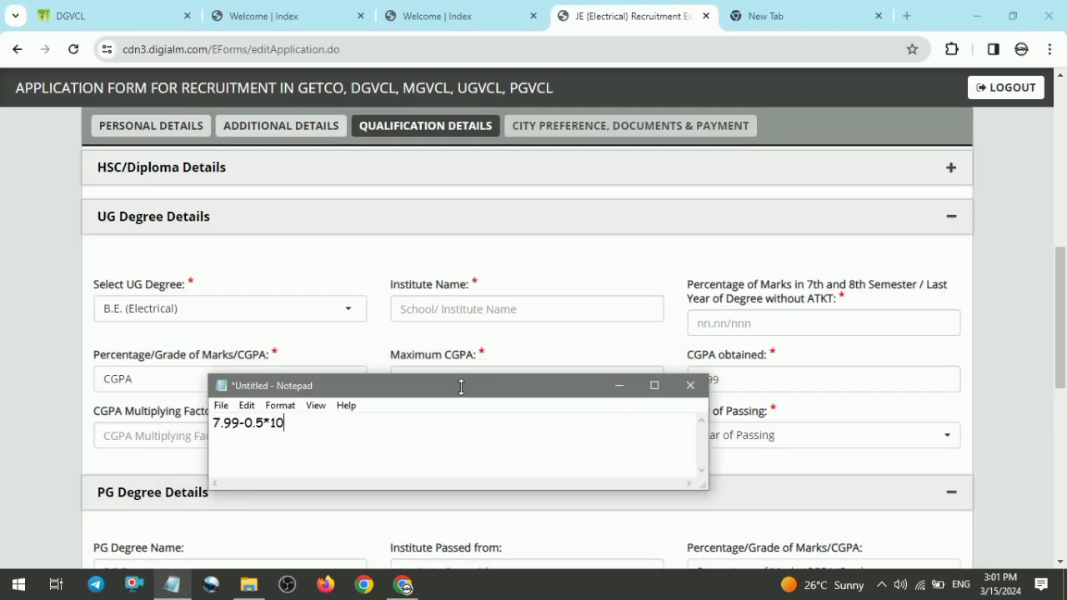
drag(461, 387, 461, 198)
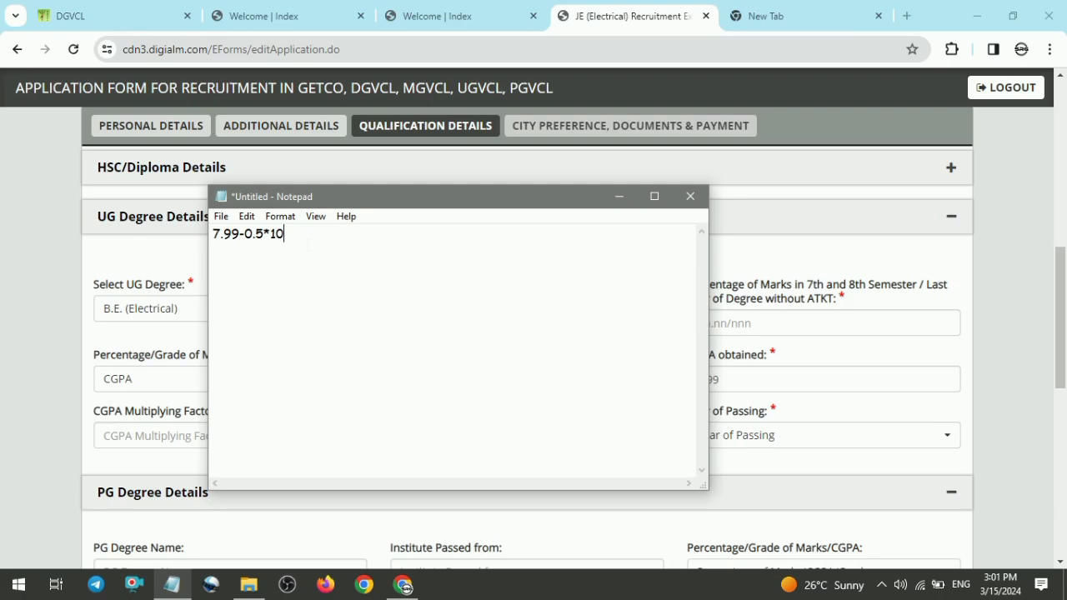
text(=)
text(74.9)
drag(468, 200, 824, 317)
click(403, 585)
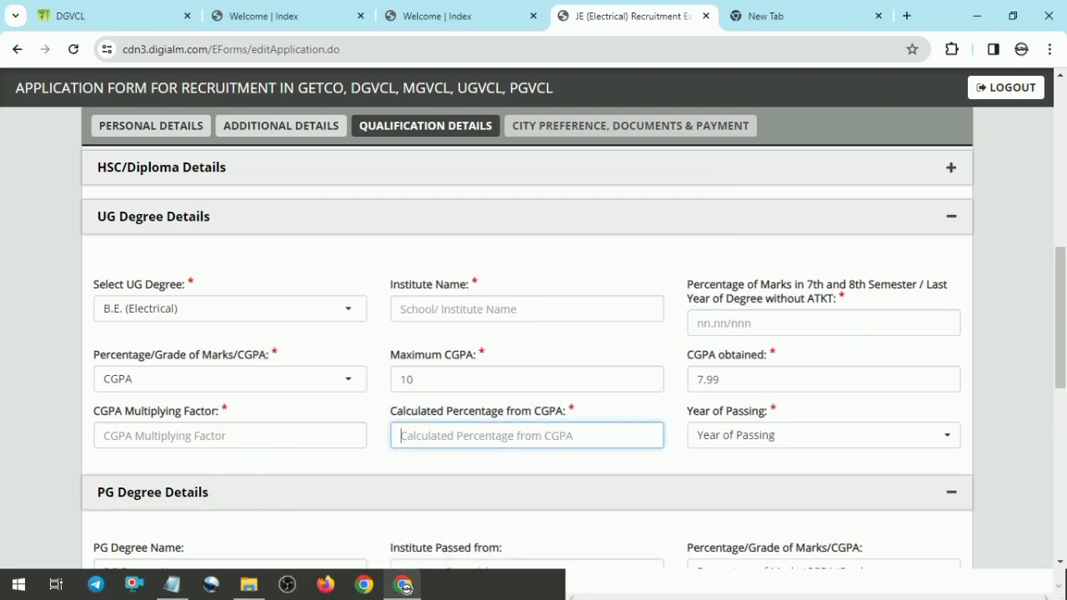
text(74.9)
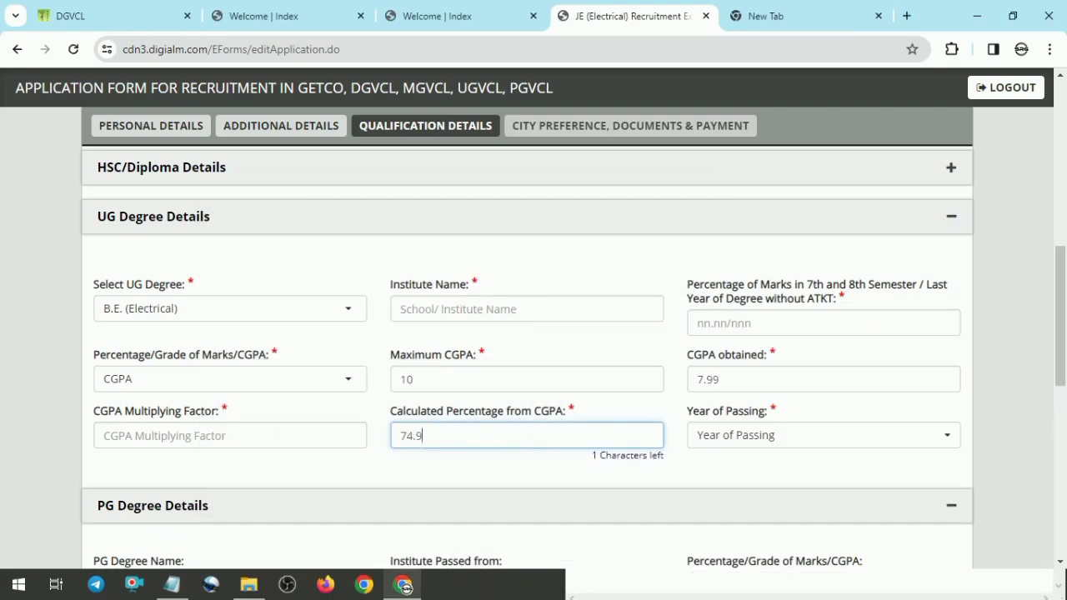
Step: Calculate 74.9/7.99=9.374 in Notepad and enter 9.37 as the CGPA Multiplying Factor
click(212, 419)
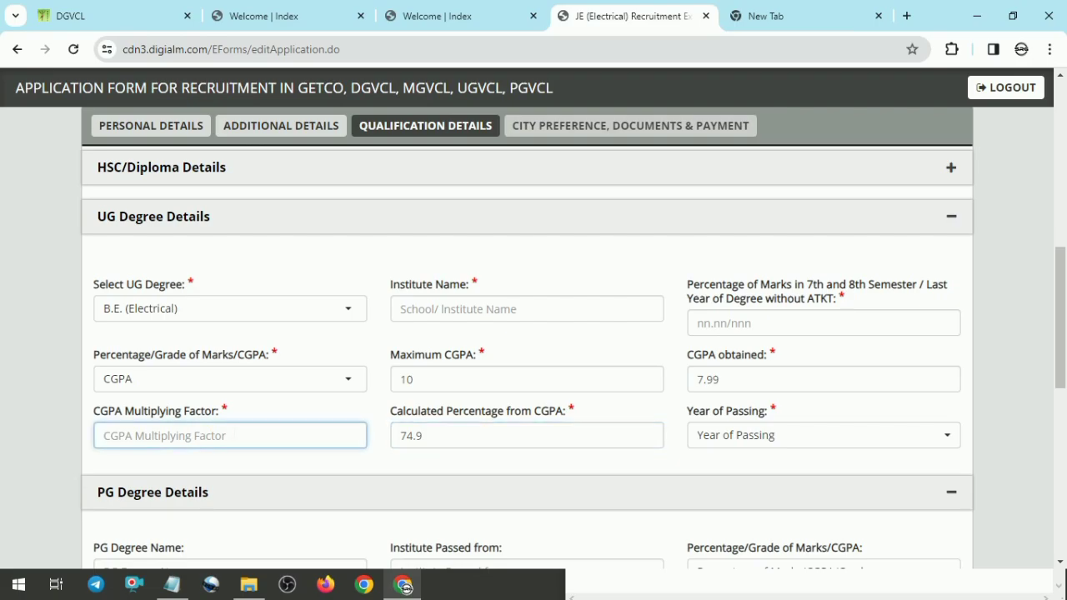
click(172, 584)
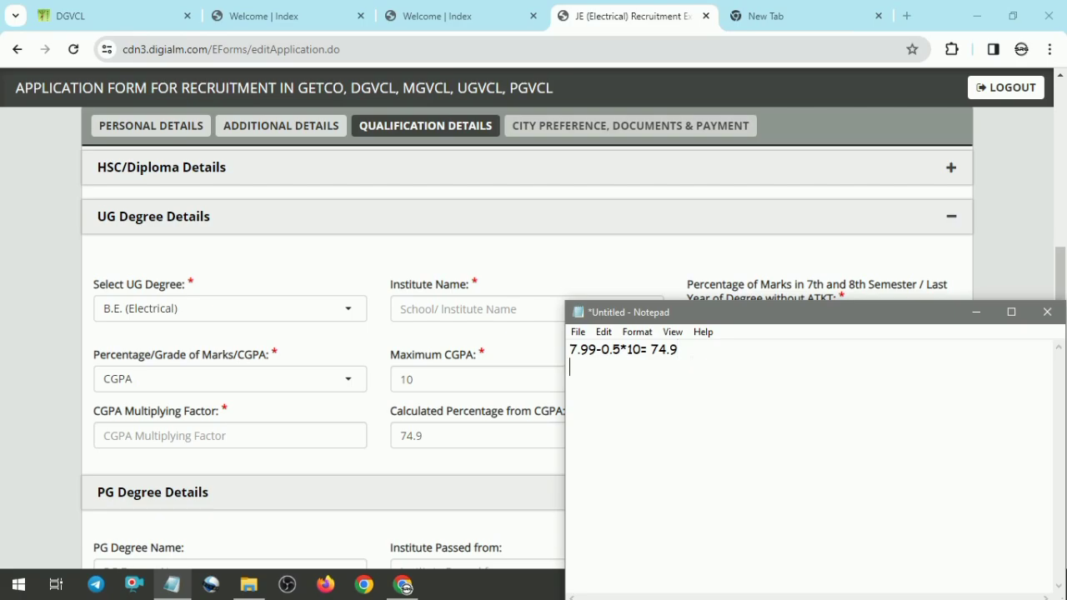
key(Return)
key(Return)
text(74.9/7.99)
text(=9.374)
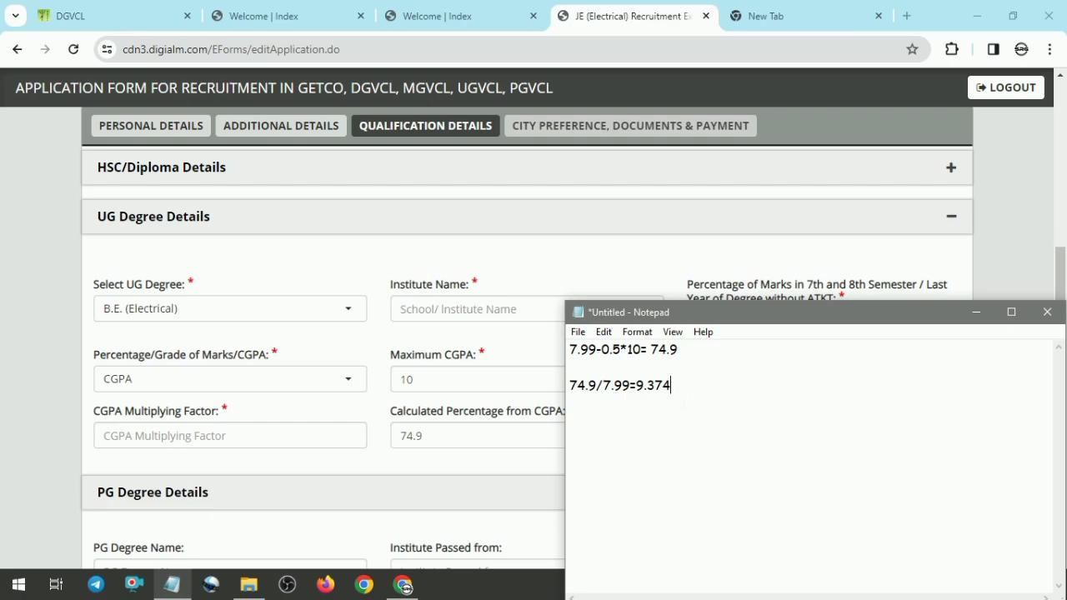
key(shift+Right)
key(shift+Right)
key(shift+Right)
key(shift+Right)
key(shift+Right)
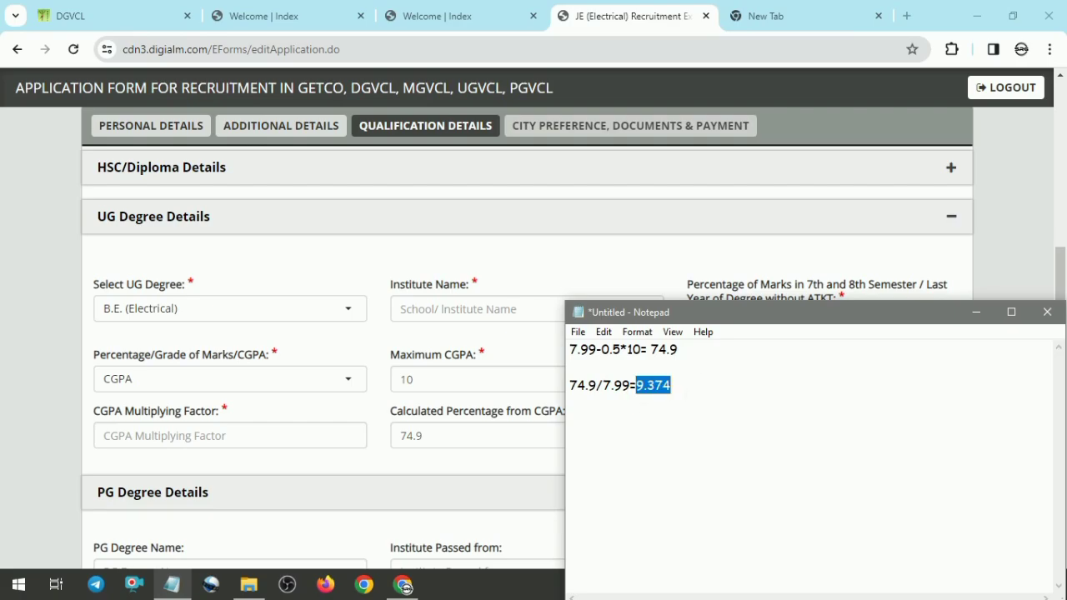
key(shift+Left)
key(shift+Left)
key(shift+Left)
key(shift+Left)
key(shift+Left)
key(shift+Left)
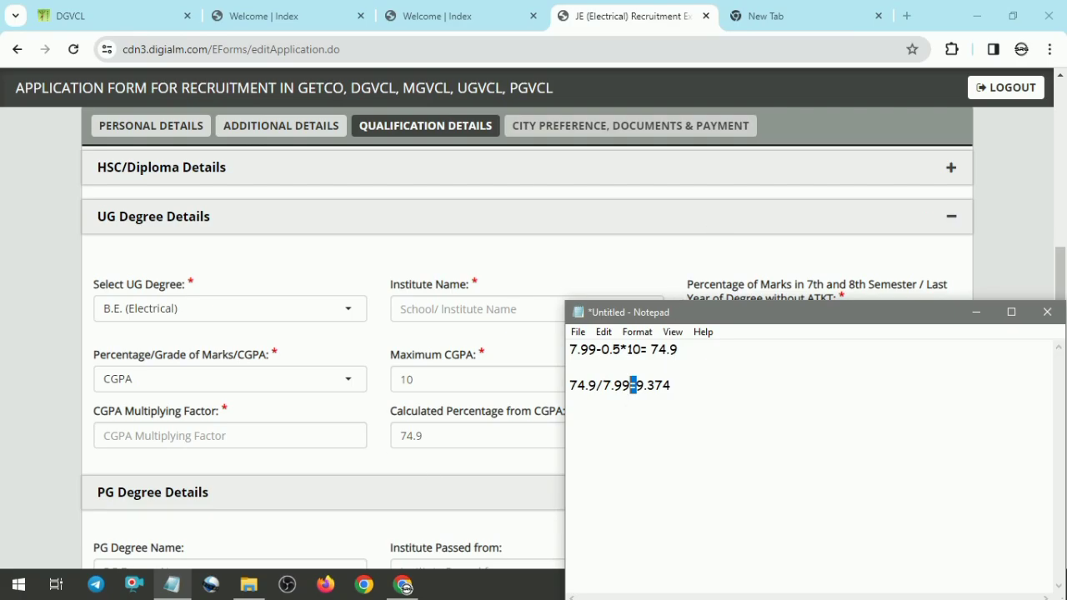
click(309, 436)
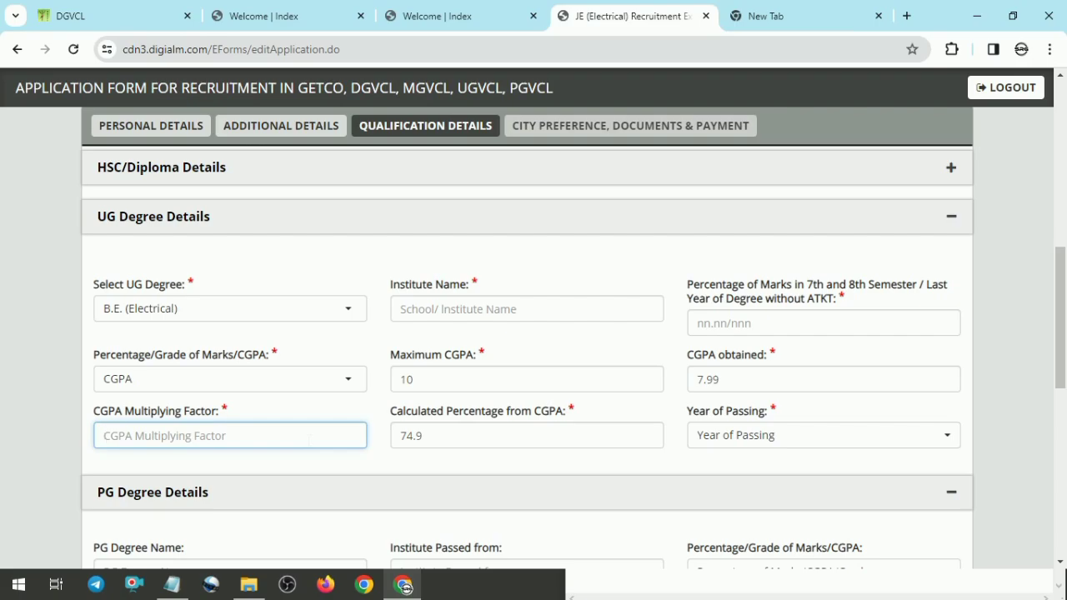
text(9.3)
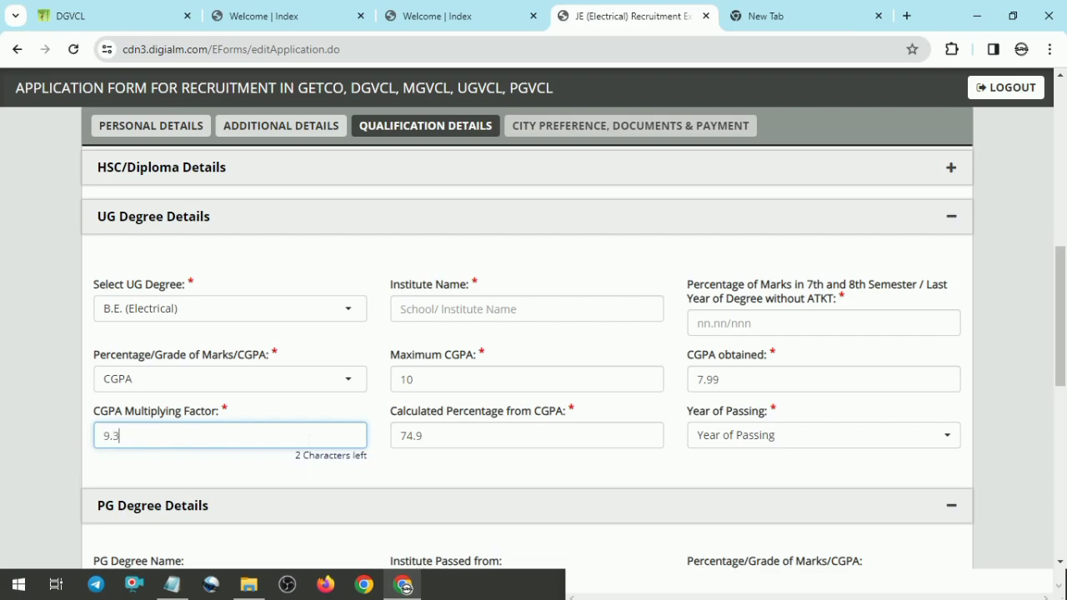
text(7)
Step: Work an example in Notepad for CGPA 7.3 (7.3-0.5*10=68, 68/7.3= 9.31), then close Notepad without saving
click(465, 442)
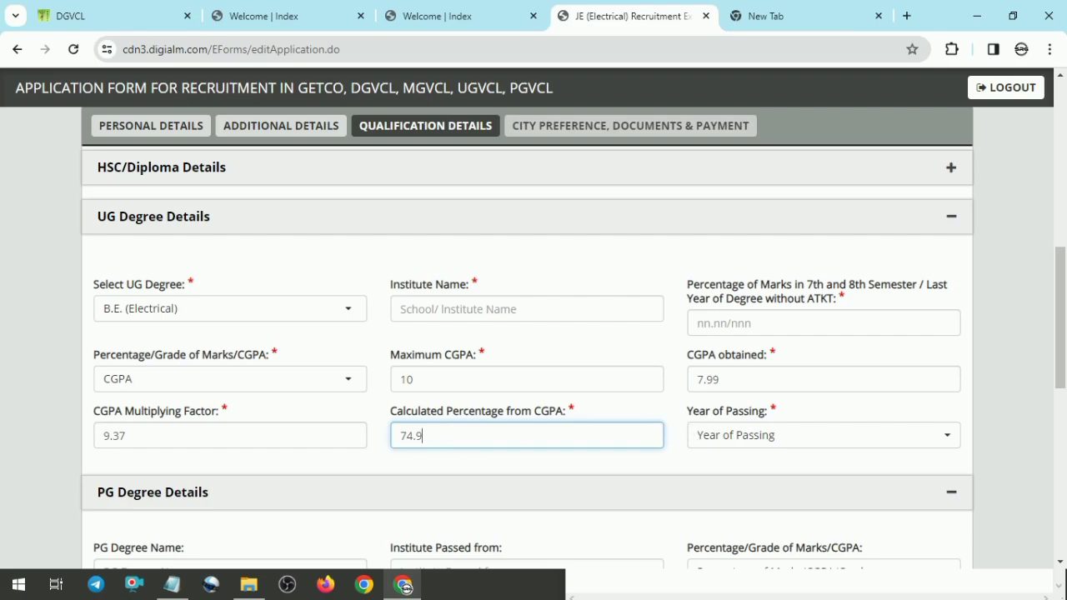
click(175, 593)
drag(671, 306, 611, 125)
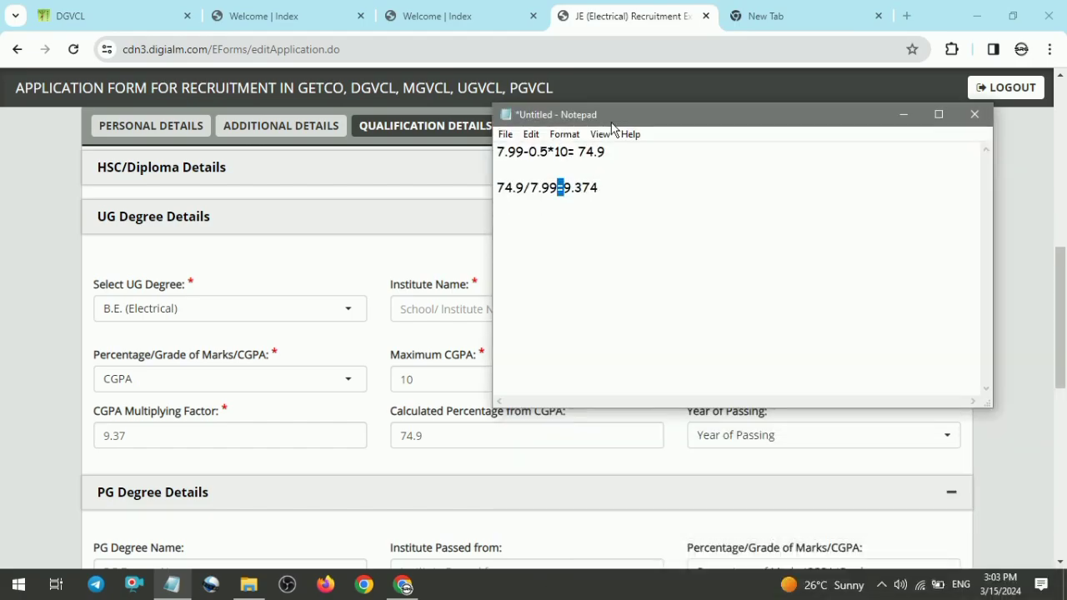
click(636, 199)
key(Return)
key(Return)
key(Return)
text(7.3)
click(497, 242)
text(cgpa)
text(7.3)
text(-0.5)
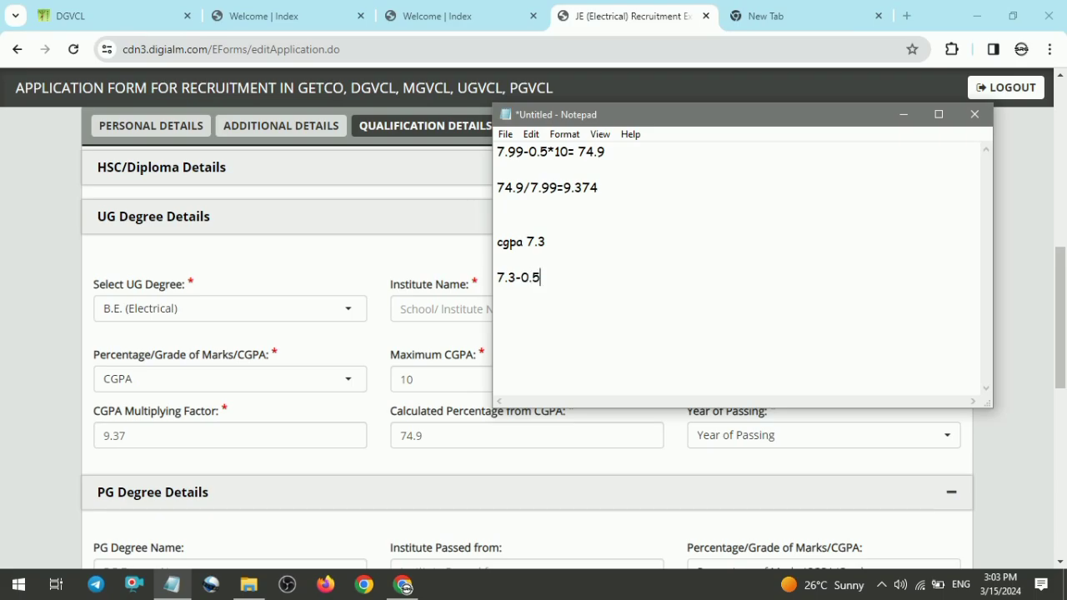
text(*10=)
text(68)
text(68/)
text(7.3)
key(Return)
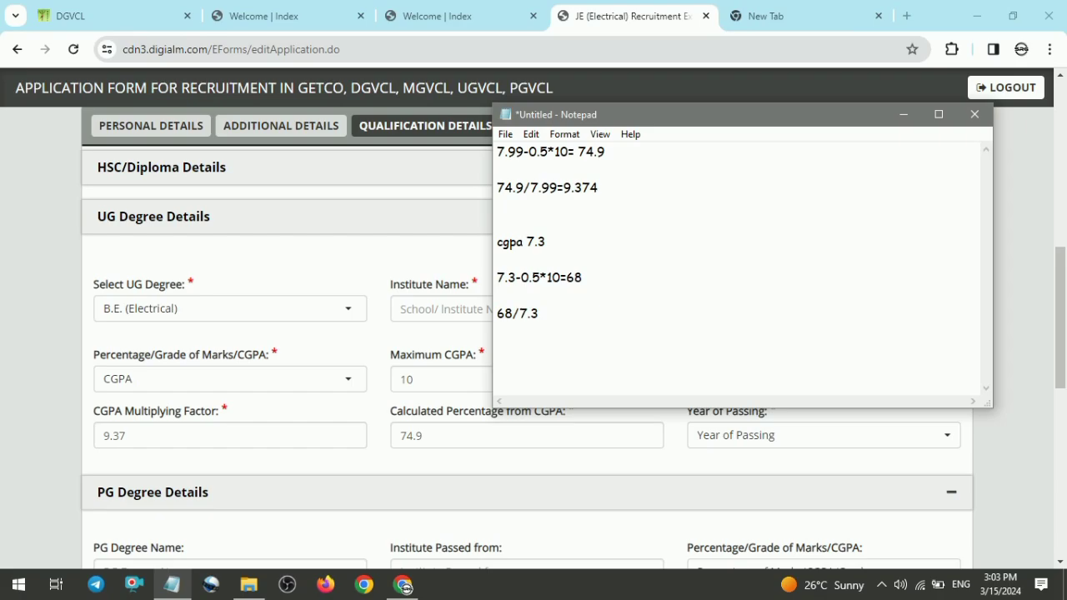
click(571, 311)
text(= 9.315)
key(BackSpace)
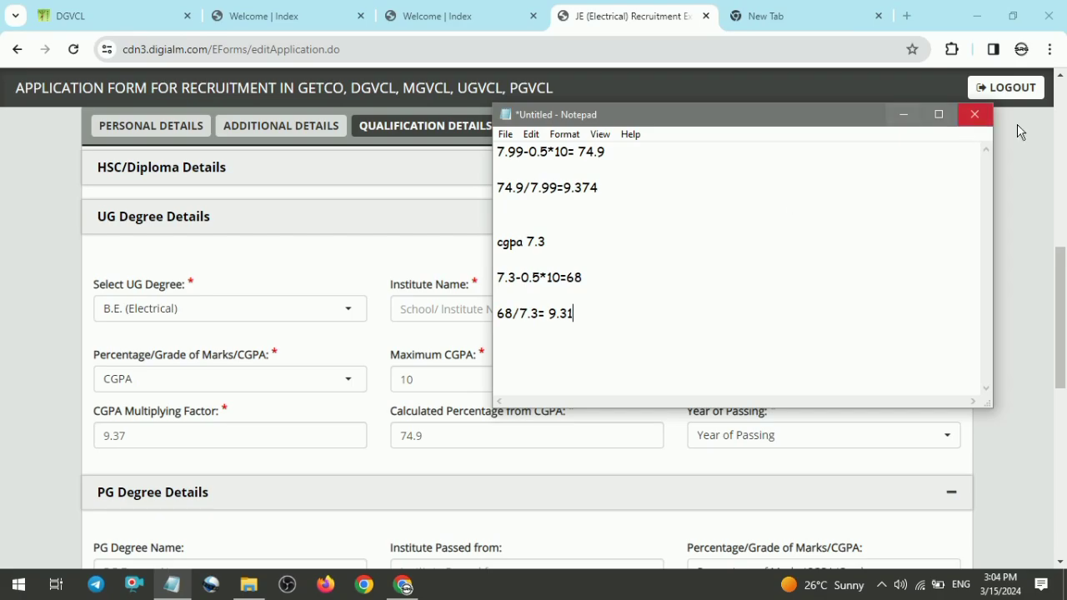
click(975, 116)
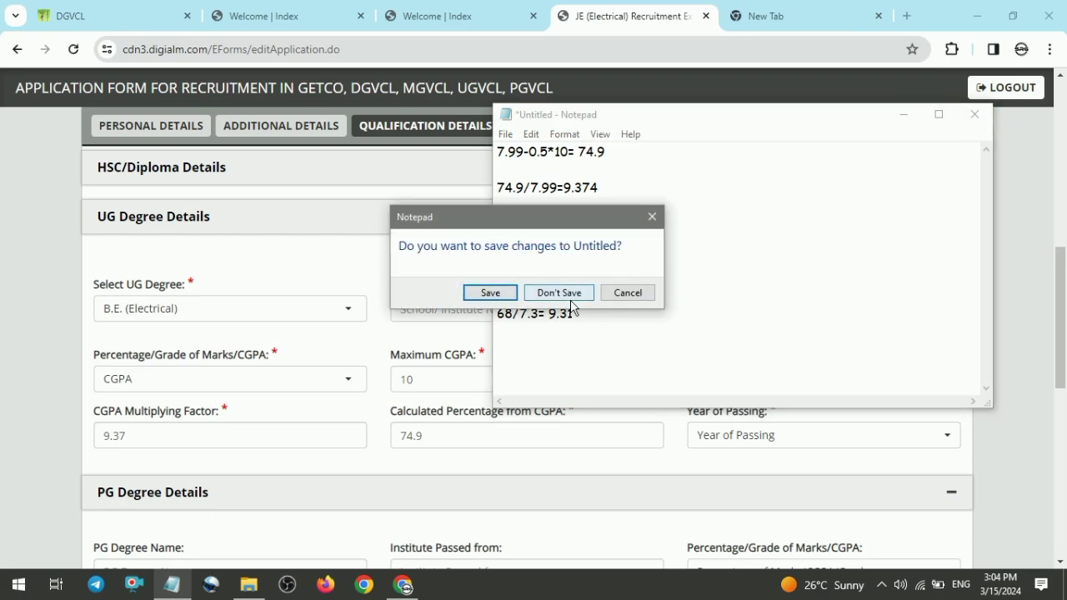
click(572, 296)
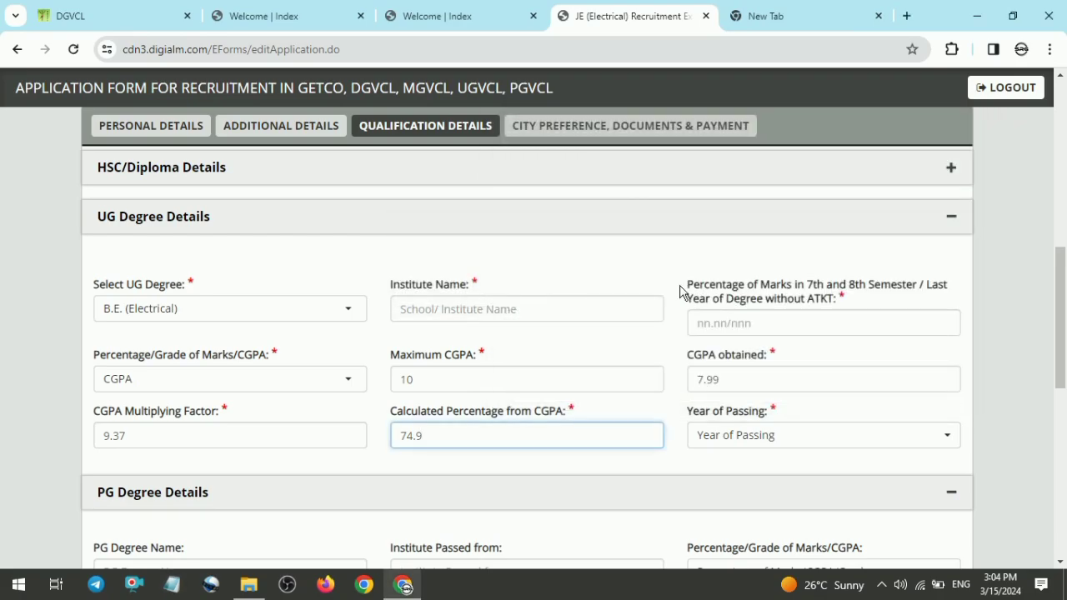
Step: Examine the PG Degree and Additional Degree/Diploma details sections further down the form
scroll(1053, 300, down, 1)
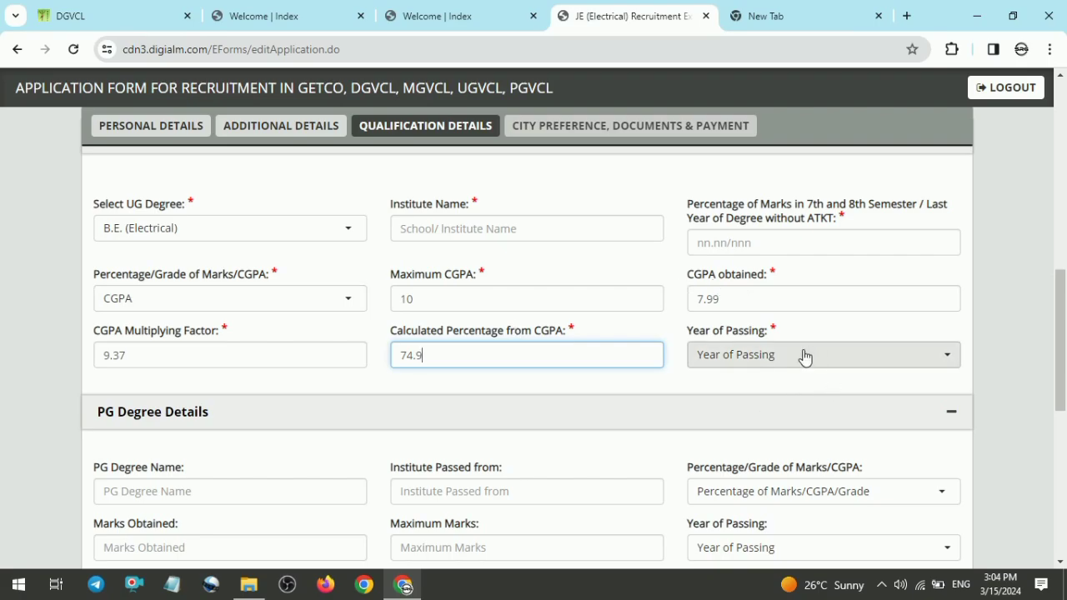
scroll(1061, 350, down, 1)
scroll(534, 350, down, 2)
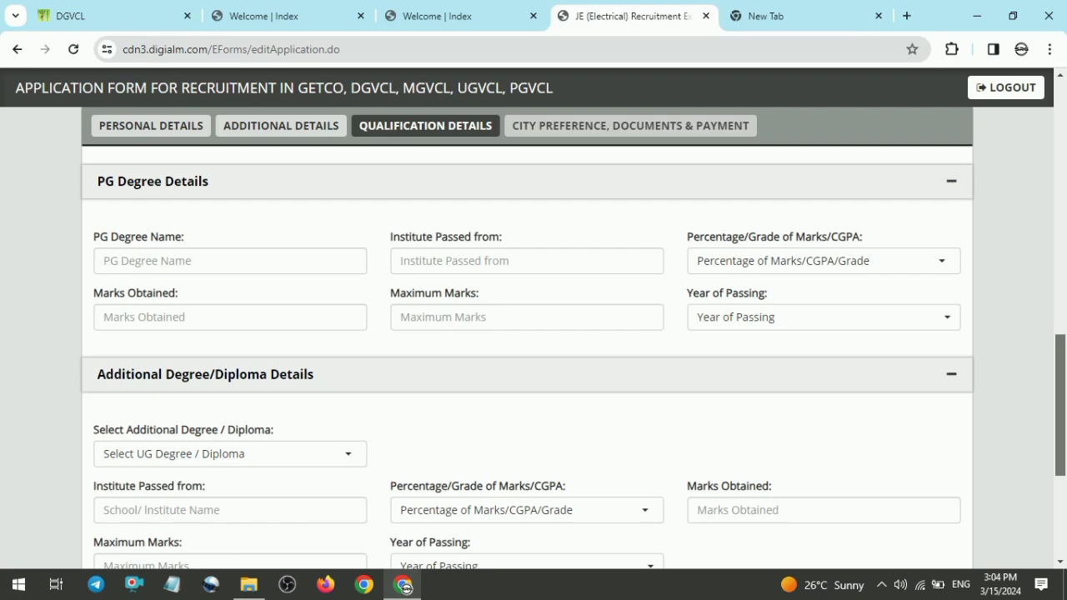
scroll(667, 375, down, 1)
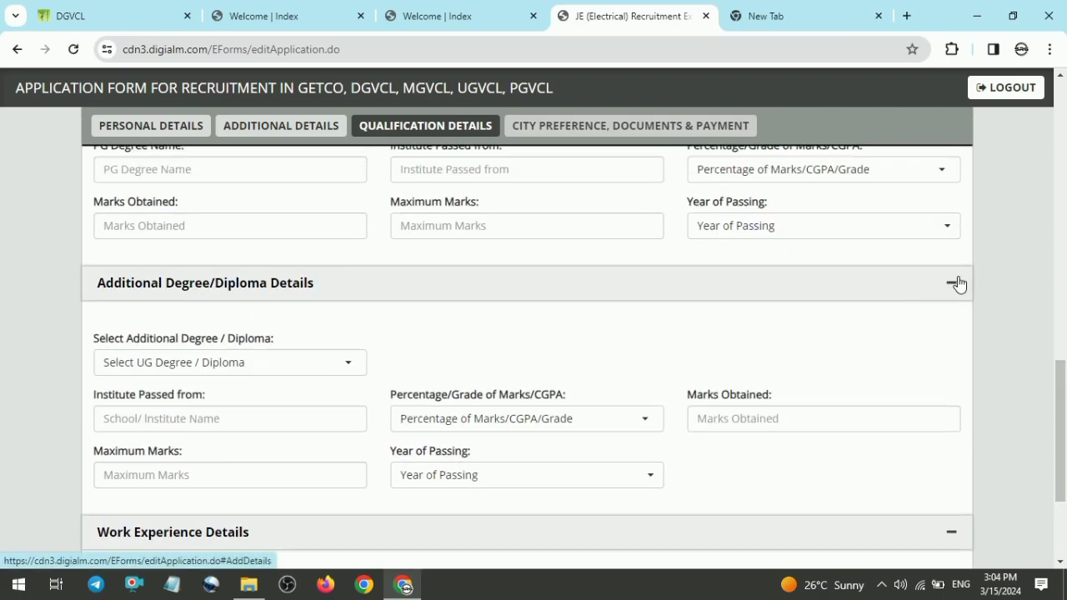
Step: Open the Work Experience Details section and answer No to having work experience
click(953, 284)
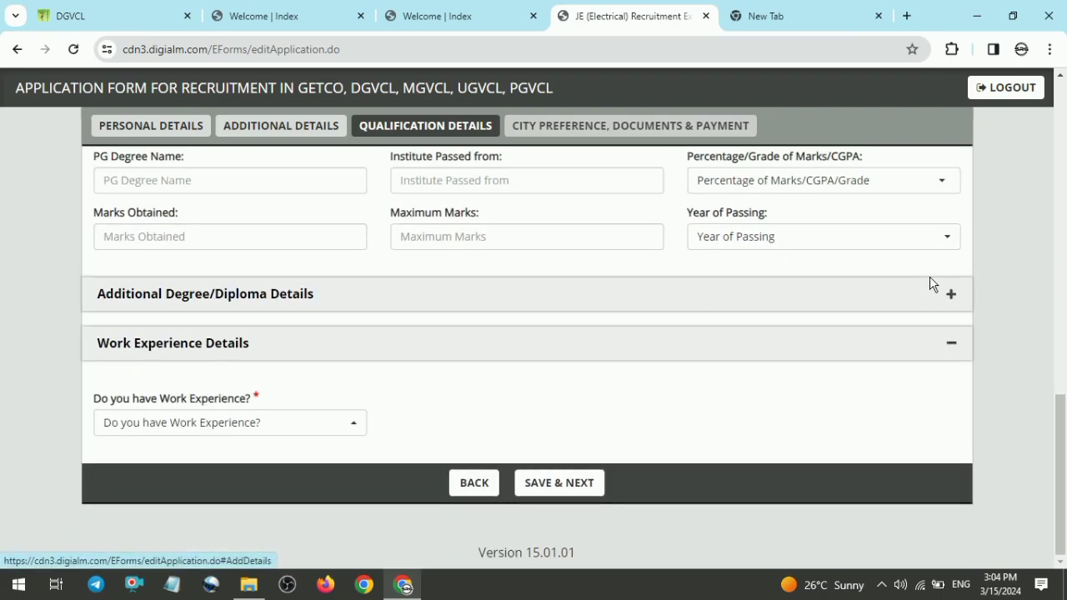
click(951, 340)
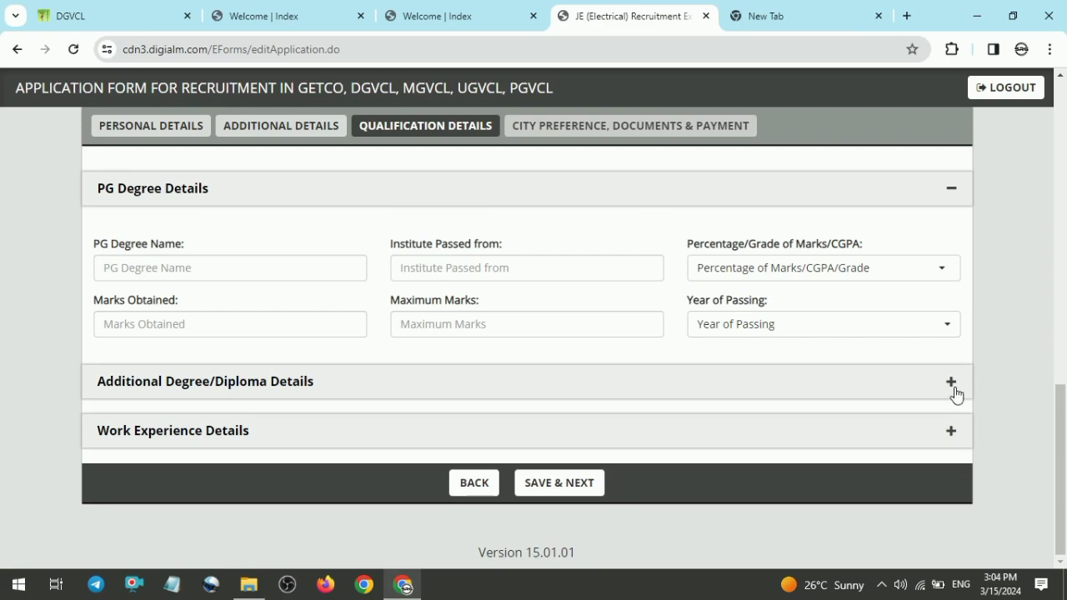
click(951, 431)
click(198, 423)
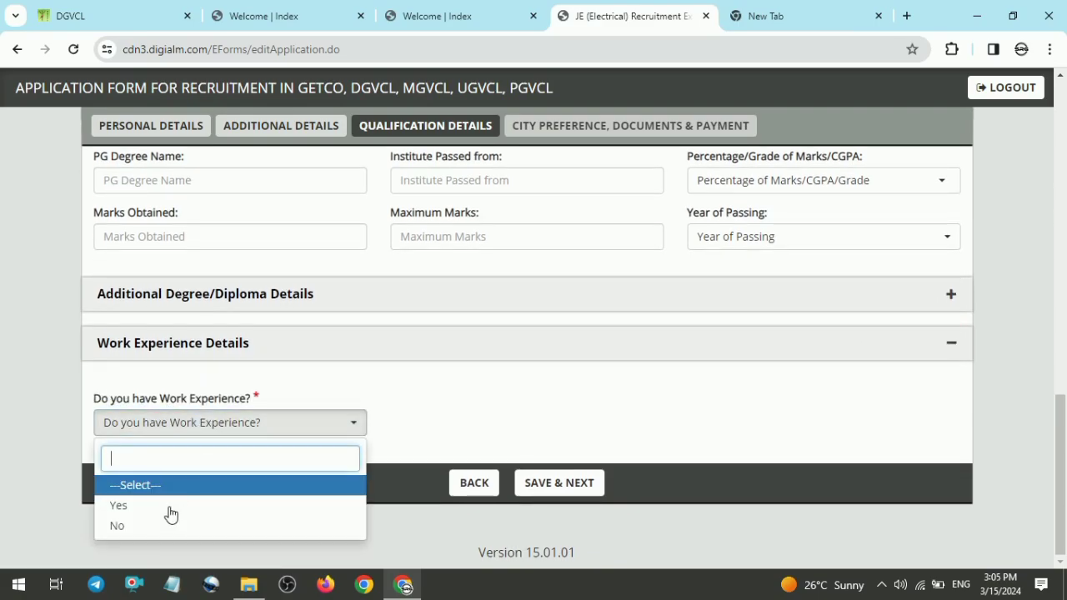
click(167, 524)
Step: Try to save the qualification details and continue, then close the alert and return to the SSC Details section
click(546, 483)
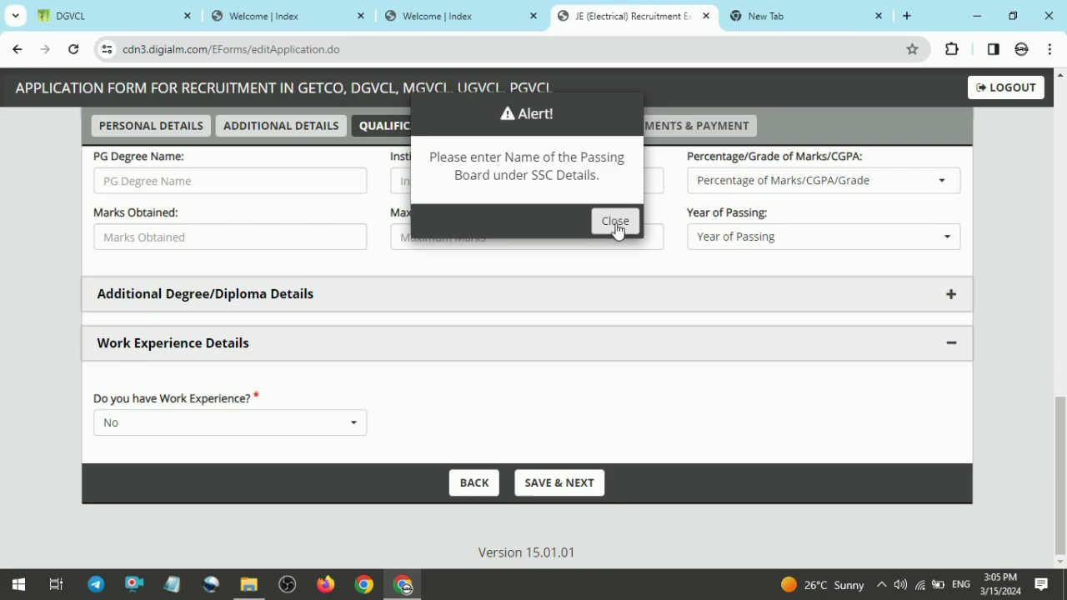
click(617, 223)
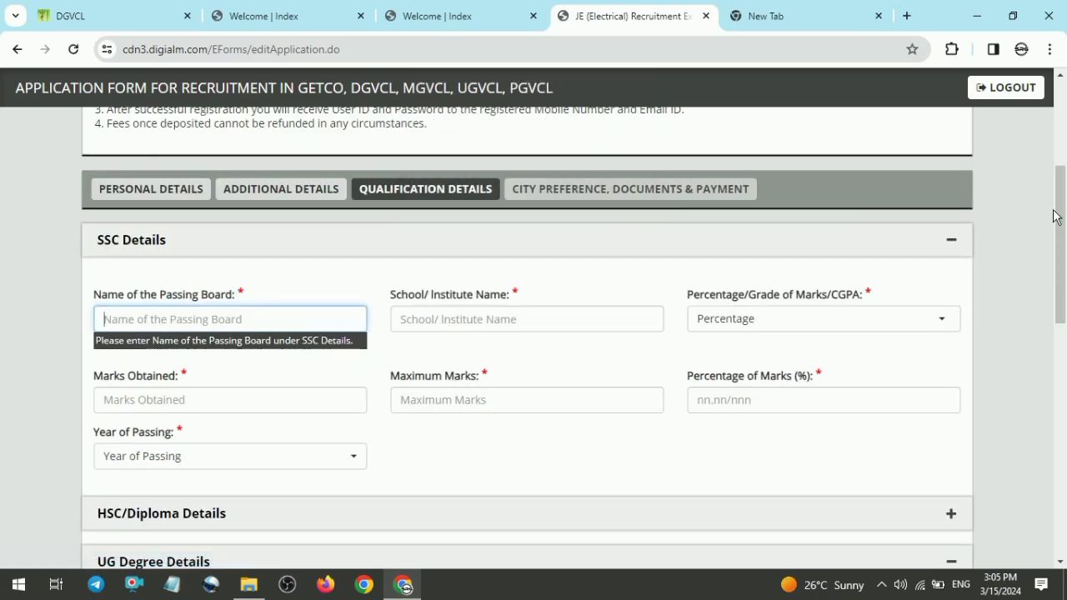
drag(1058, 218, 1058, 454)
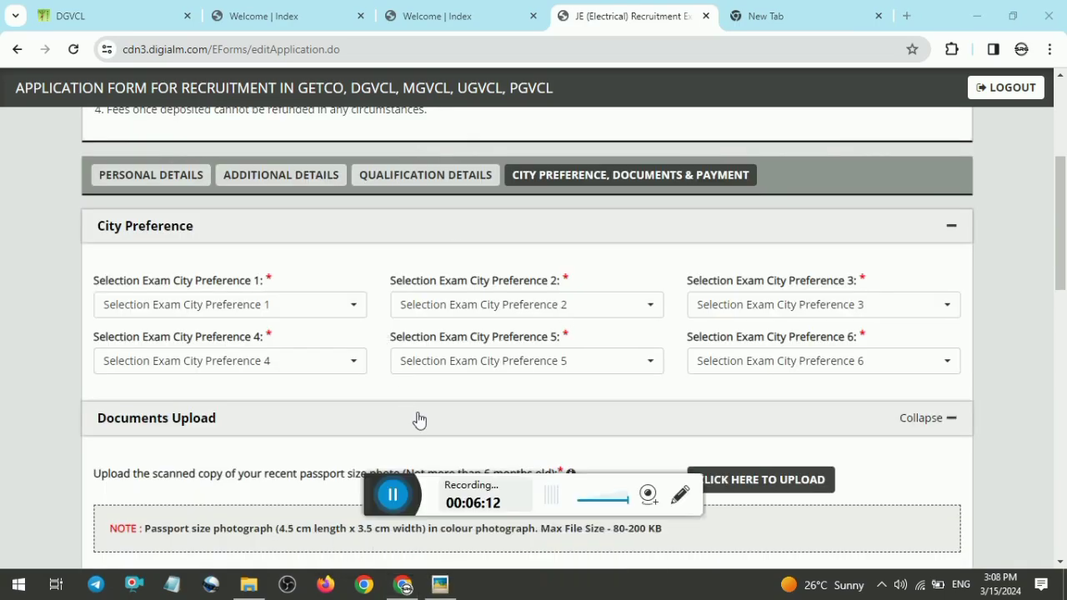
Step: Set exam city preference 1 to Jamnagar and preference 2 to Rajkot
drag(417, 494, 776, 587)
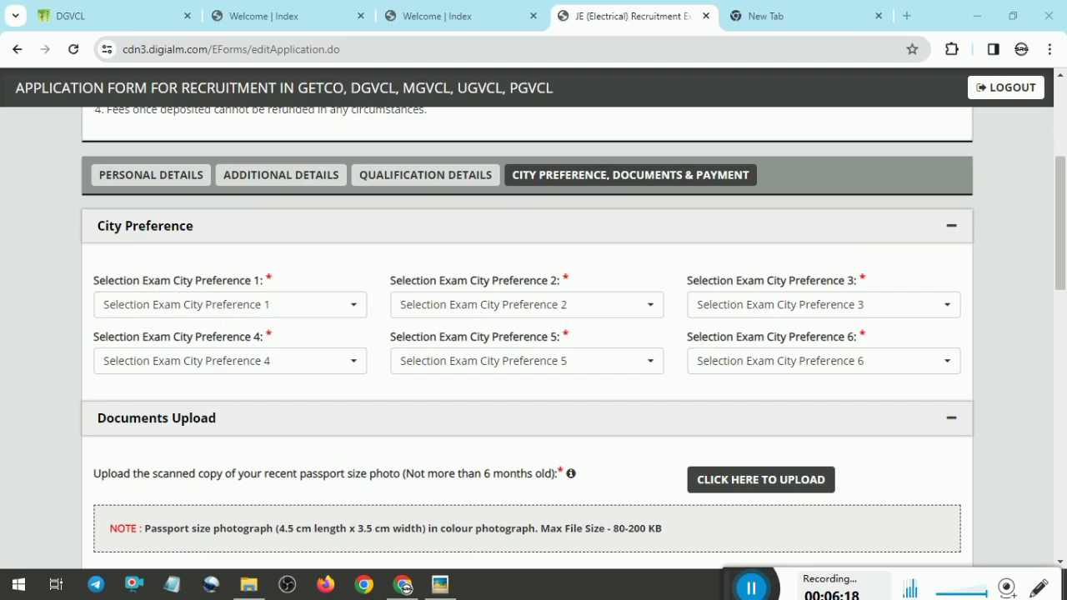
click(222, 305)
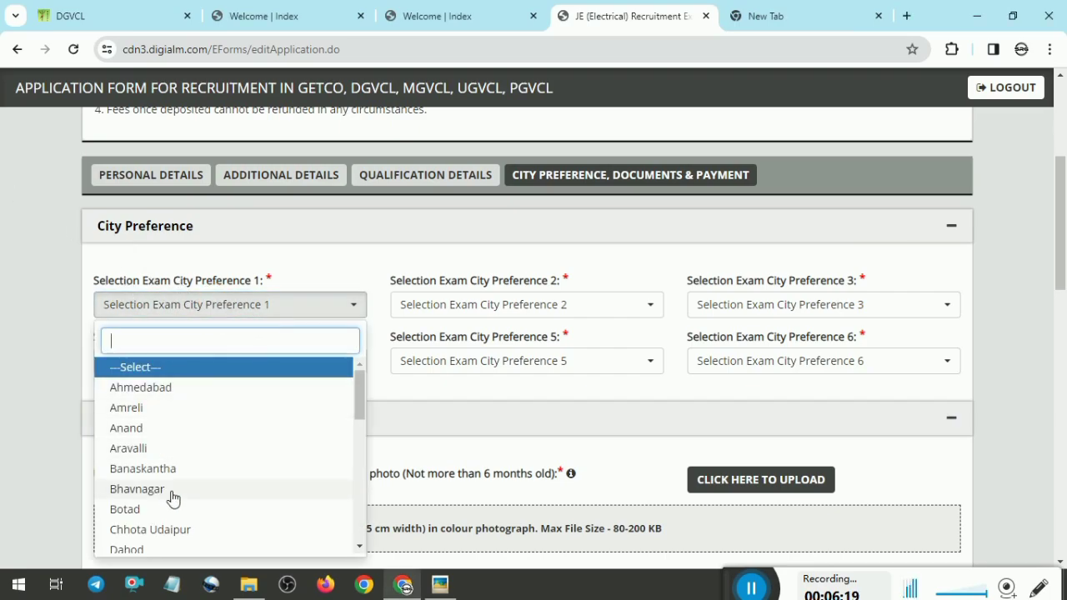
text(JAM)
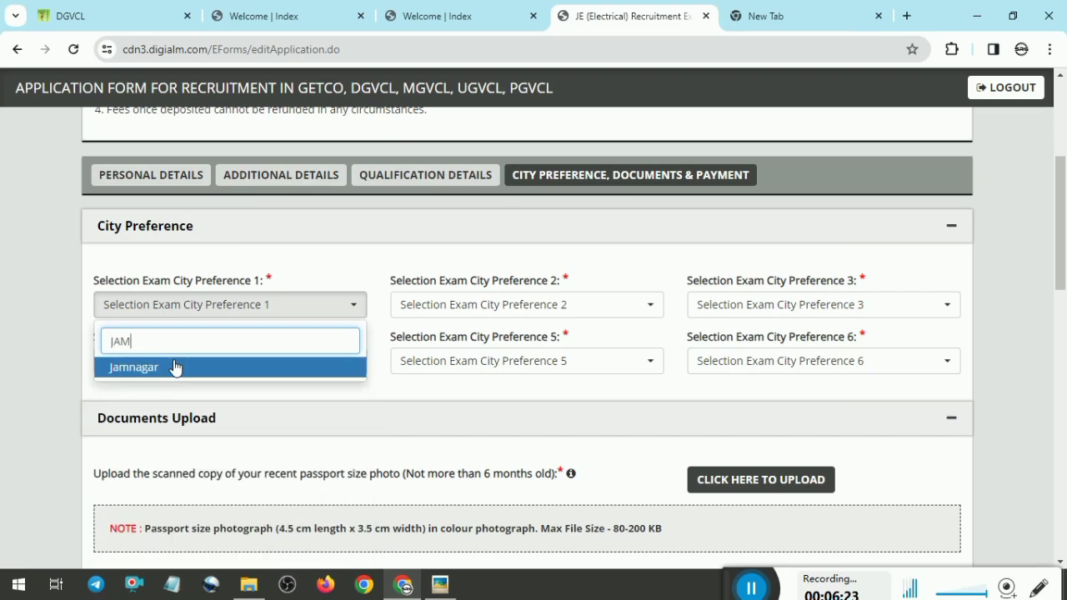
click(175, 368)
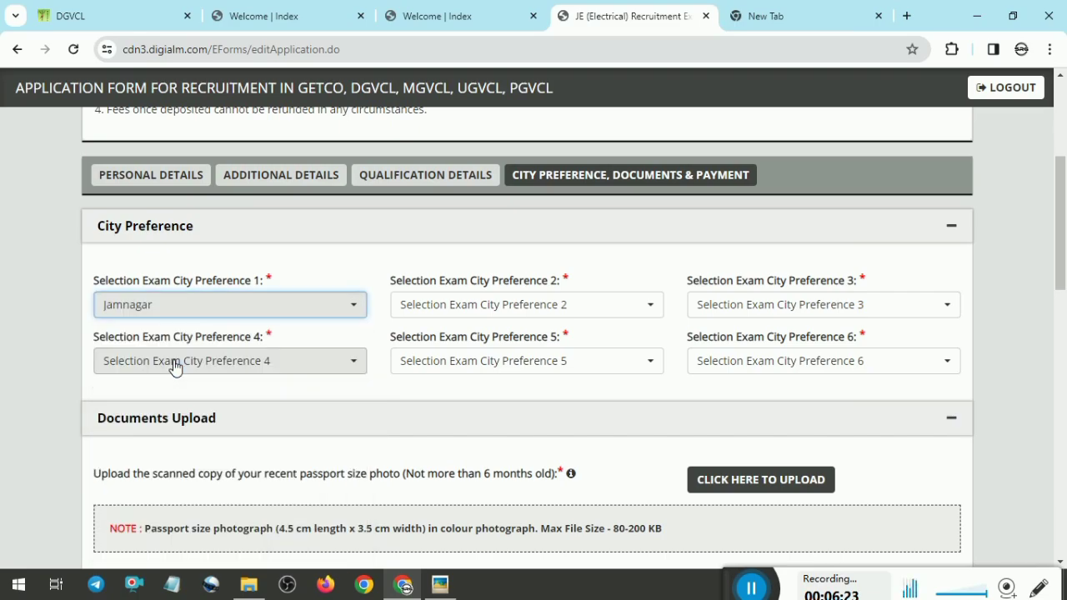
click(472, 304)
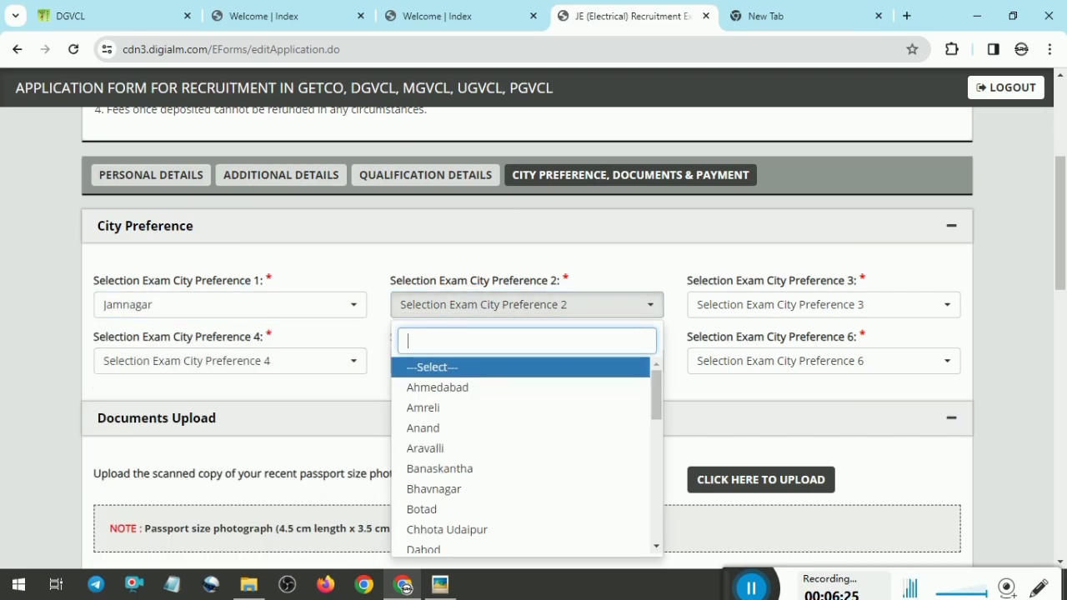
text(ra)
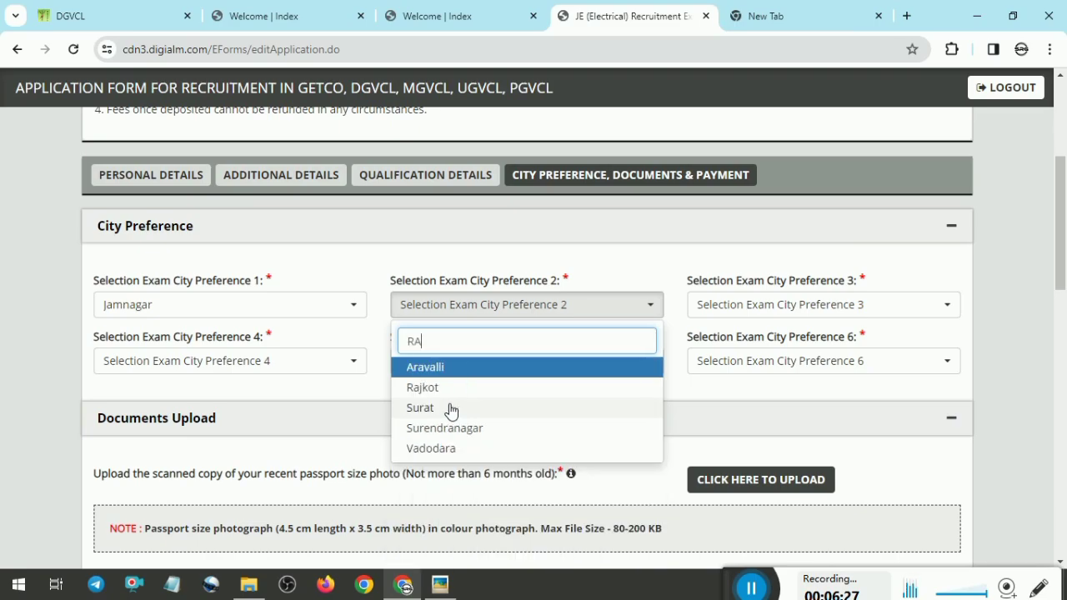
click(442, 385)
Step: Set exam city preference 3 to Ahmedabad and preference 4 to Bhavnagar
click(782, 304)
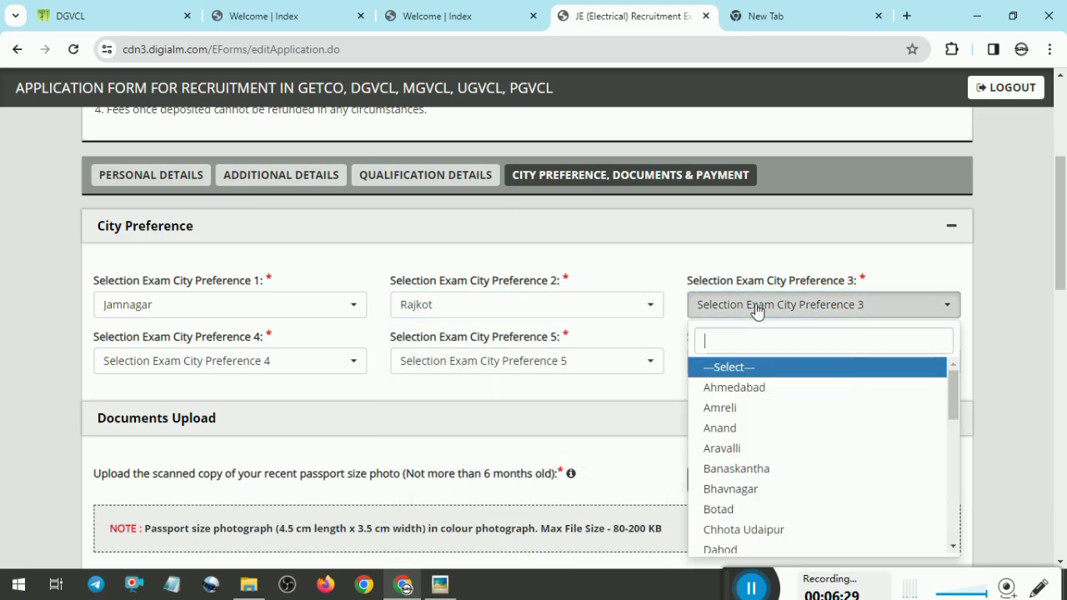
click(733, 386)
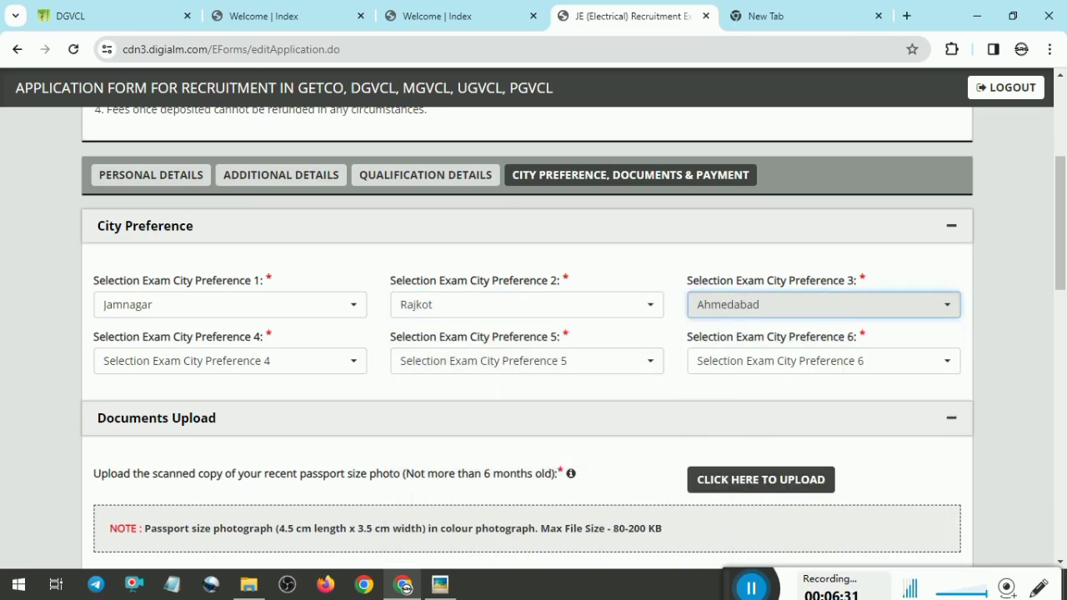
click(258, 362)
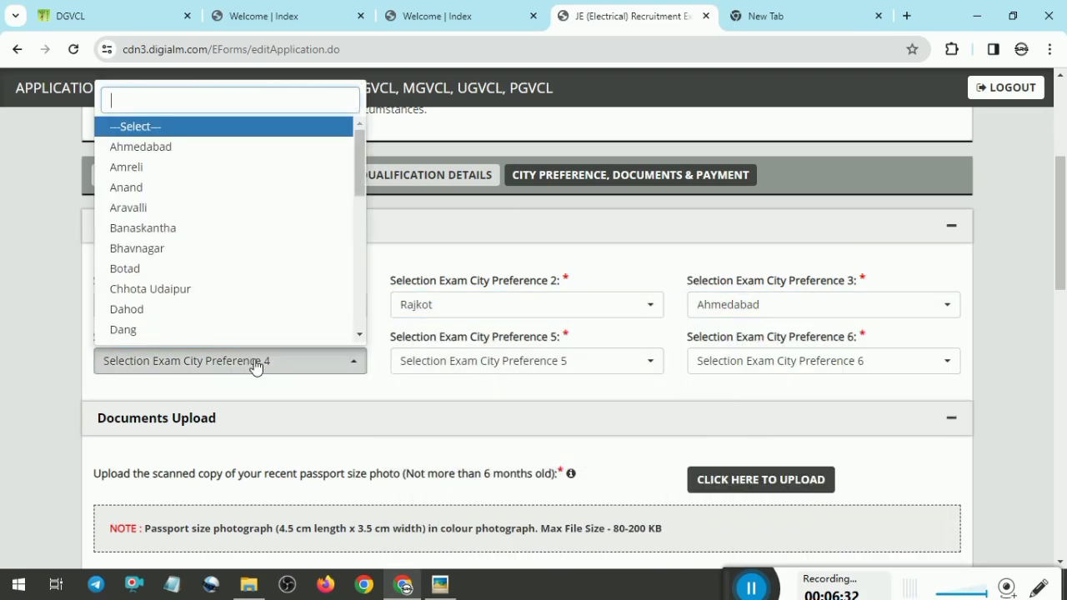
click(159, 248)
Step: Set exam city preference 5 to Junagadh and preference 6 to Vadodara
click(493, 361)
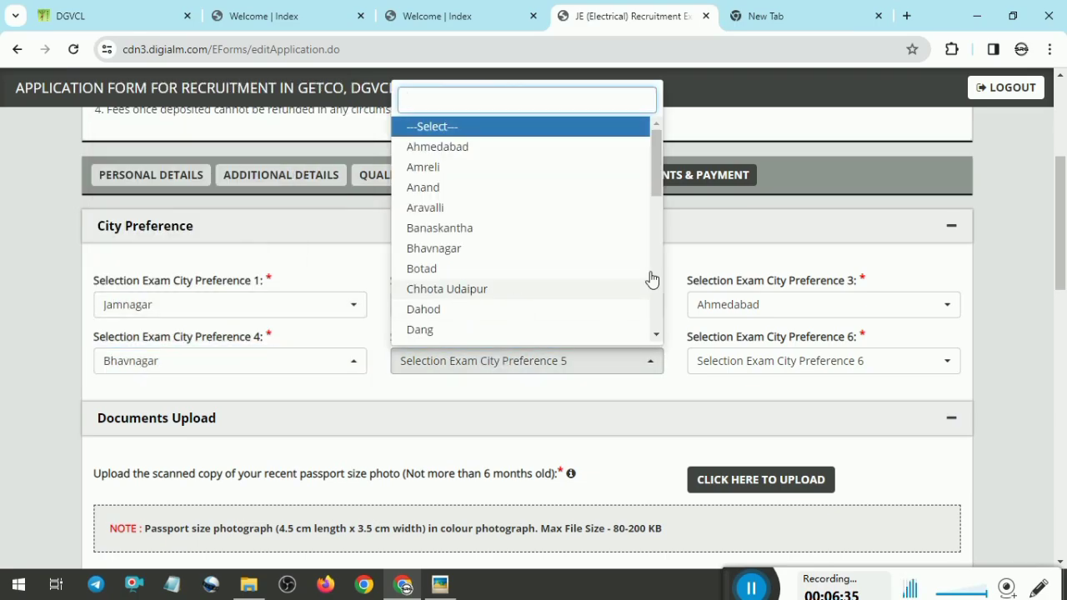
drag(658, 187, 672, 277)
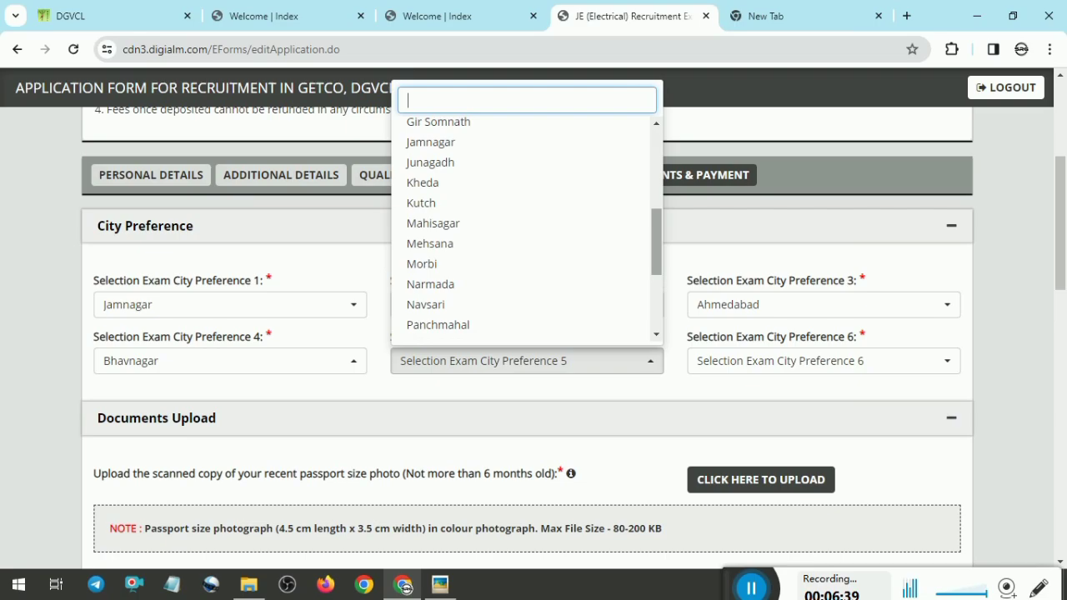
click(451, 165)
click(752, 360)
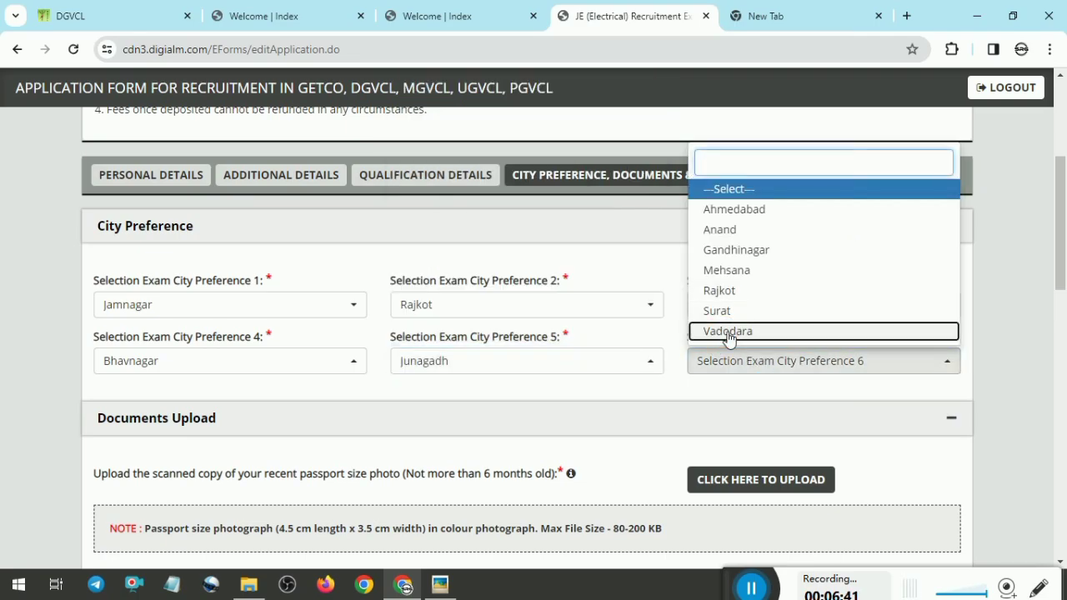
click(727, 332)
Step: Tick all seven declaration checkboxes, including I Agree, above the captcha
mouse_move(1064, 223)
mouse_down()
mouse_move(1063, 271)
mouse_move(1063, 208)
mouse_move(1063, 239)
mouse_up()
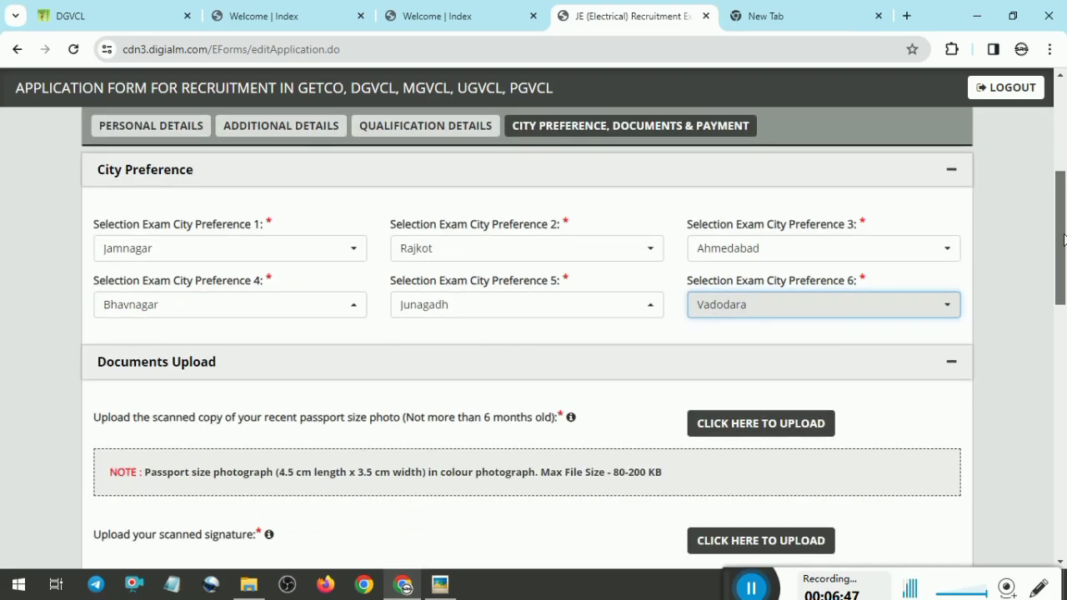
drag(1064, 240, 1063, 259)
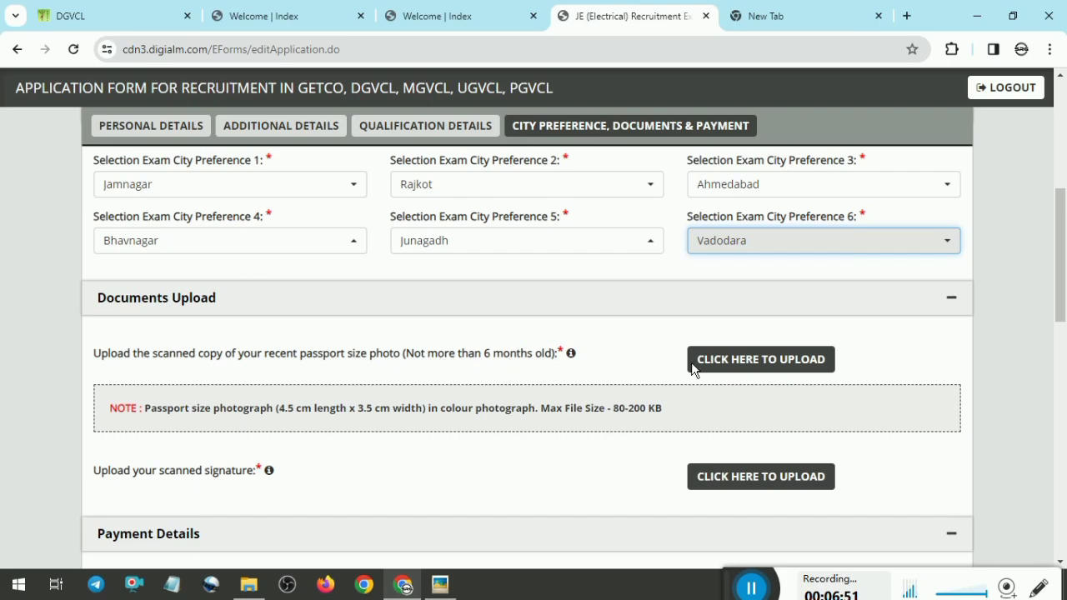
drag(1064, 249, 1064, 313)
scroll(898, 375, down, 5)
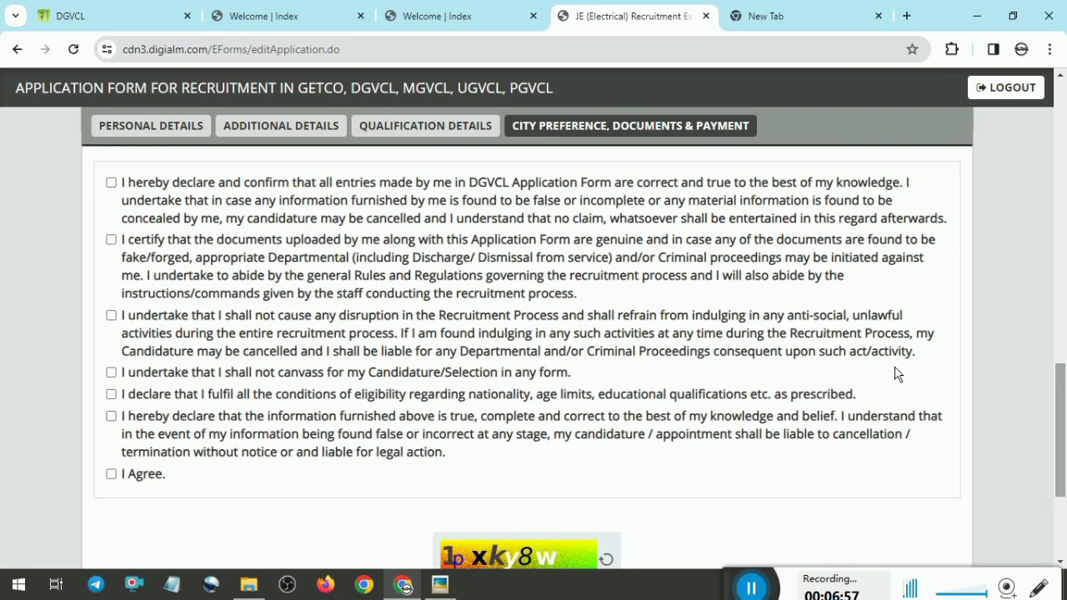
click(123, 196)
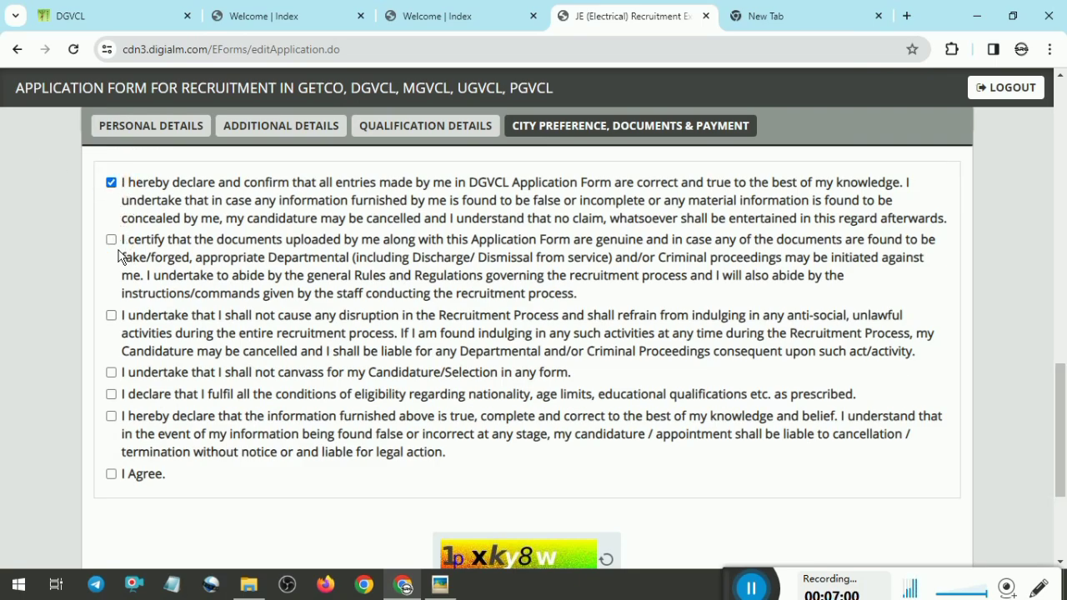
click(122, 253)
click(111, 318)
click(118, 374)
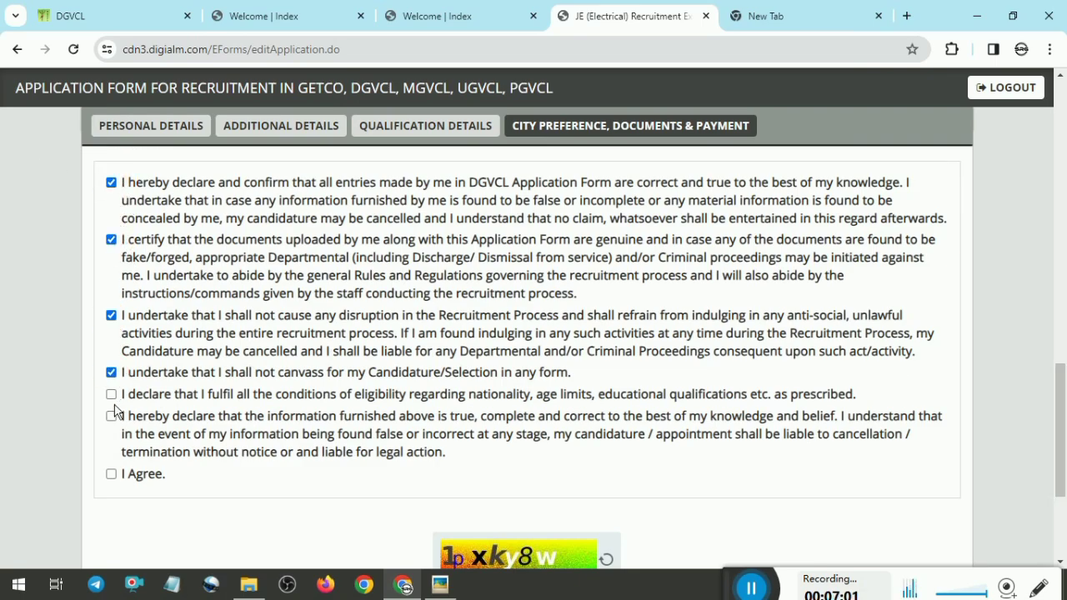
click(116, 395)
click(121, 417)
click(117, 475)
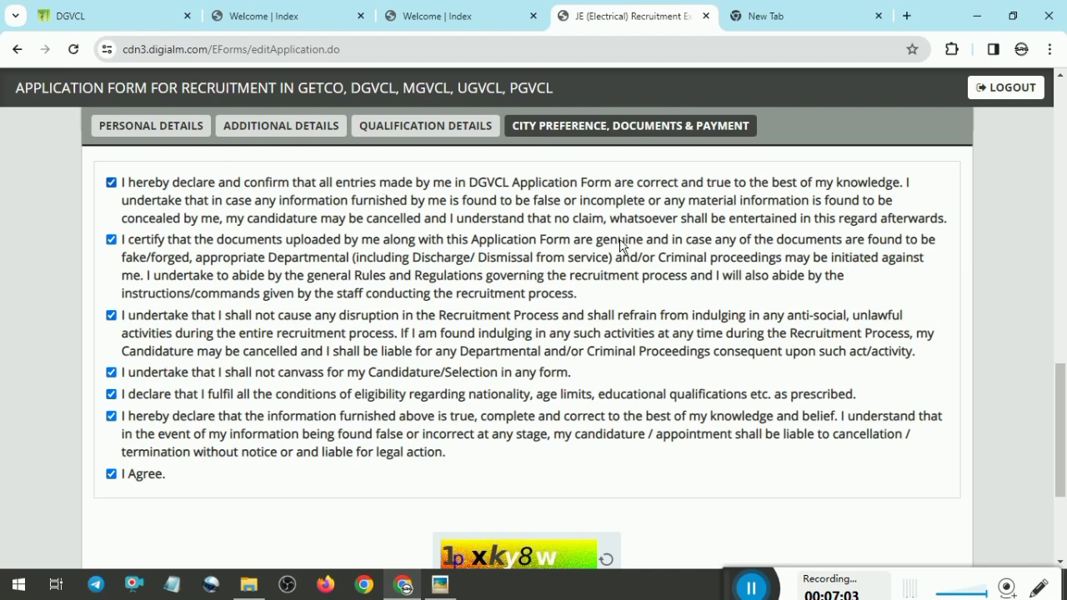
drag(1059, 427, 1060, 490)
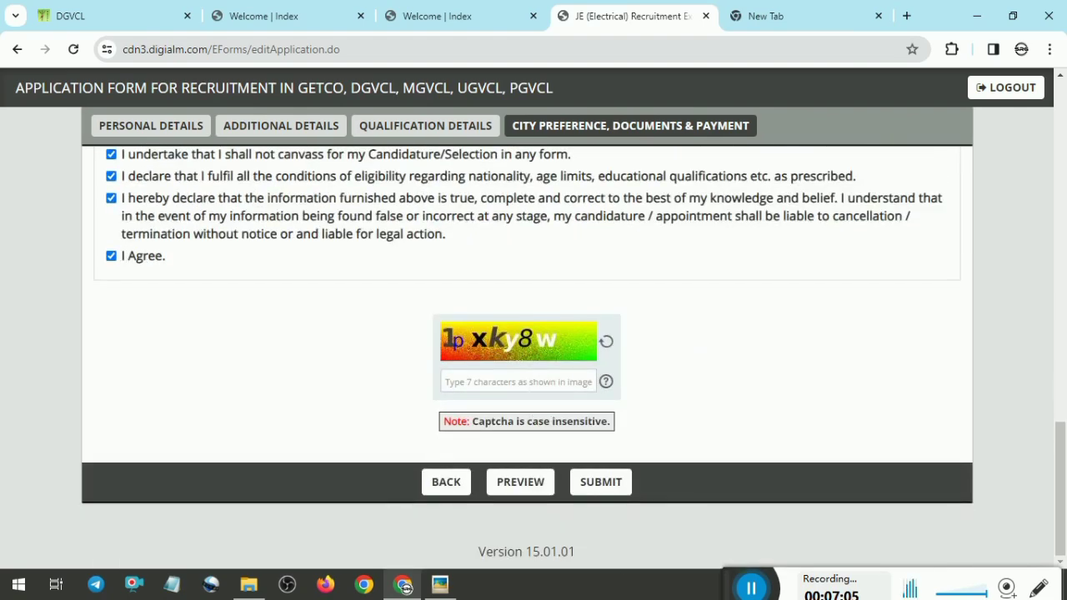